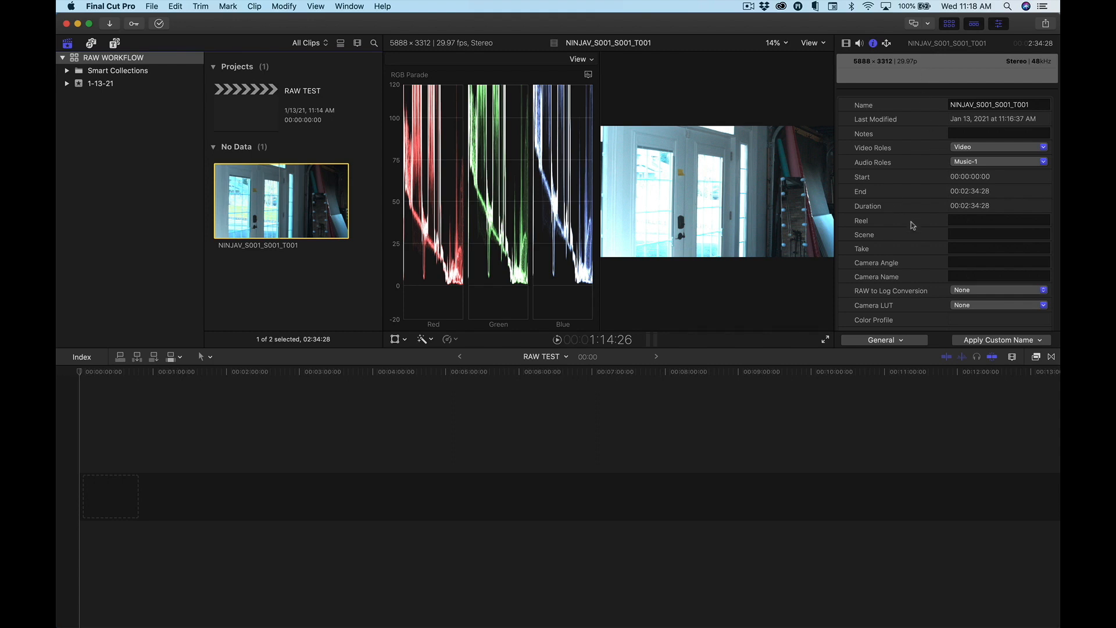
# Set the NINJAV_S001_S001_T001 clip's RAW to Log Conversion to Panasonic V-Log.
pyautogui.scroll(-5, 912, 222)
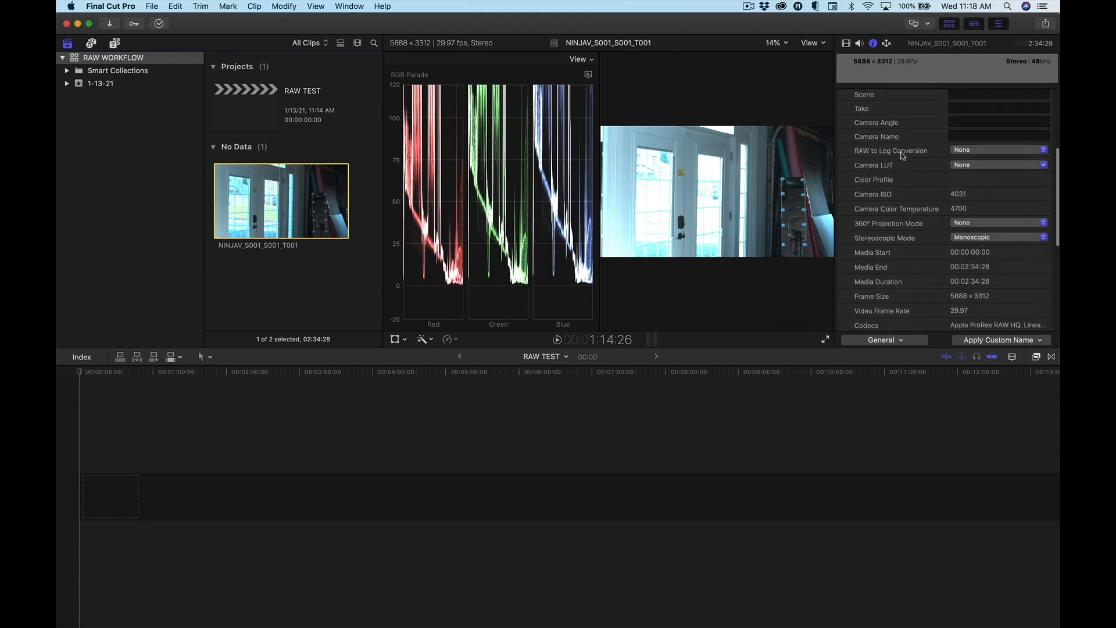
pyautogui.click(973, 152)
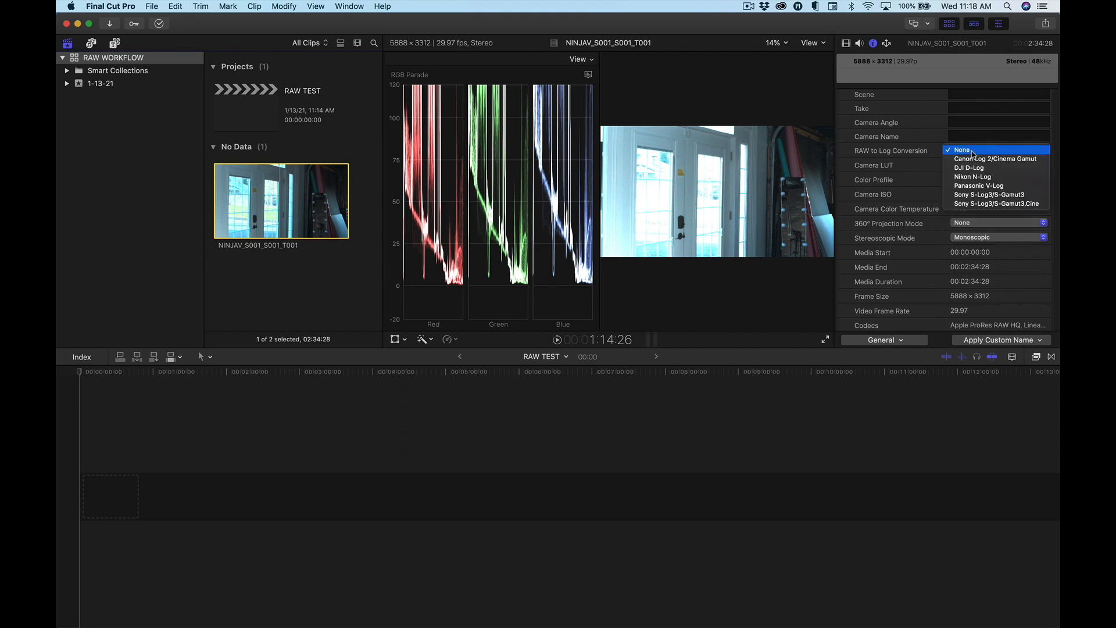
pyautogui.click(967, 186)
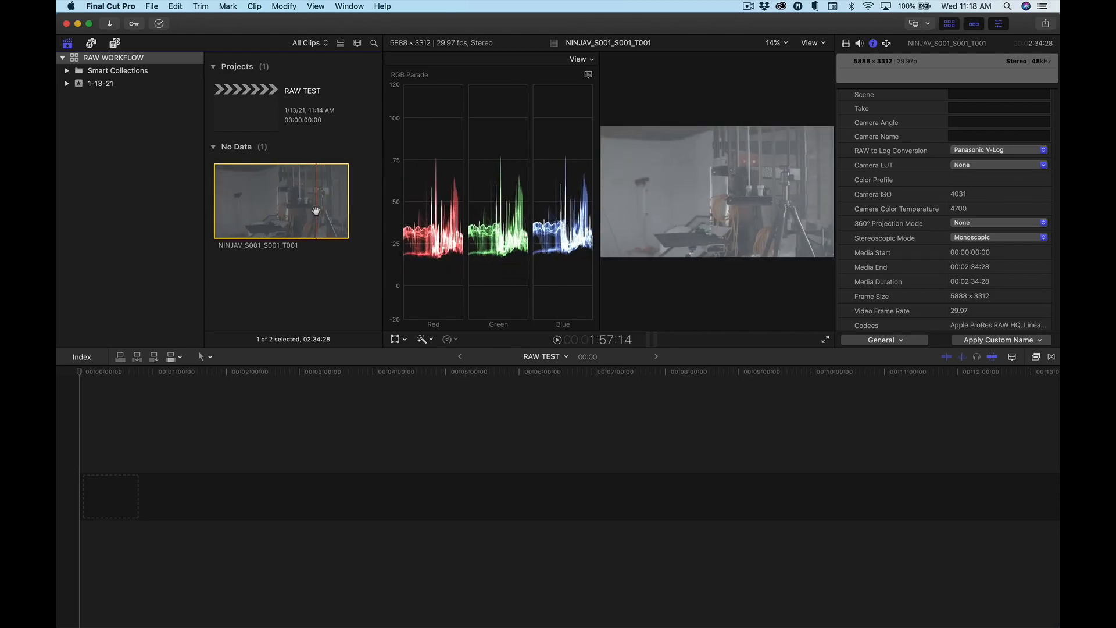
# Append the NINJAV_S001_S001_T001 clip to the RAW TEST timeline and accept the HDR-to-SDR alert.
pyautogui.press('e')
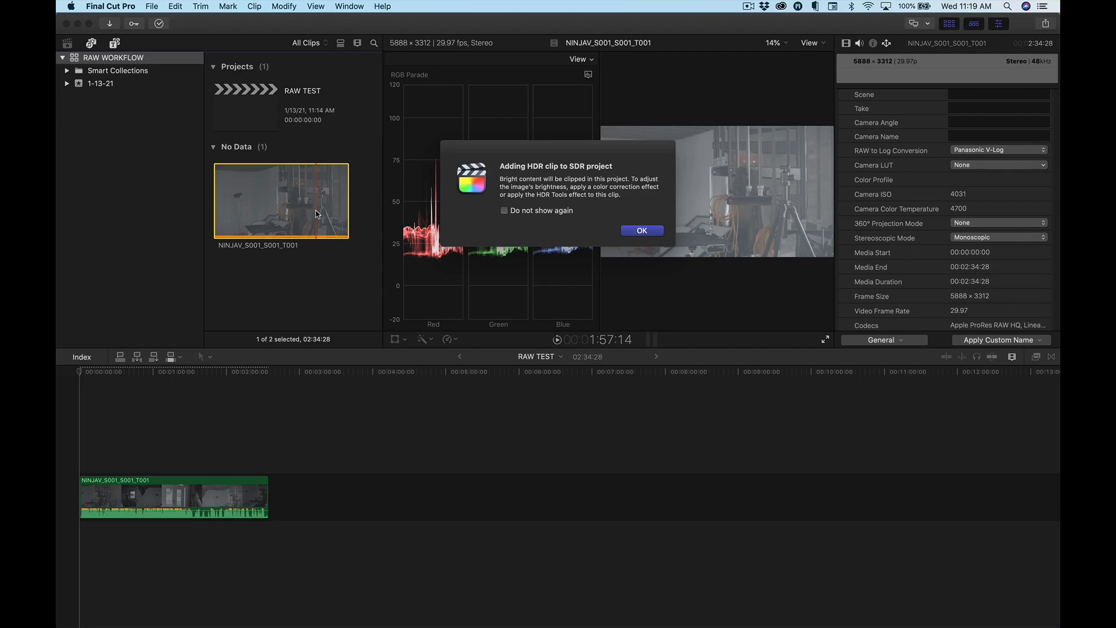
pyautogui.click(641, 231)
# Preview the studio shot near 1:53:04 in the timeline and set the clip's Camera LUT to Panasonic V-Log.
pyautogui.moveTo(206, 374); pyautogui.dragTo(217, 374)
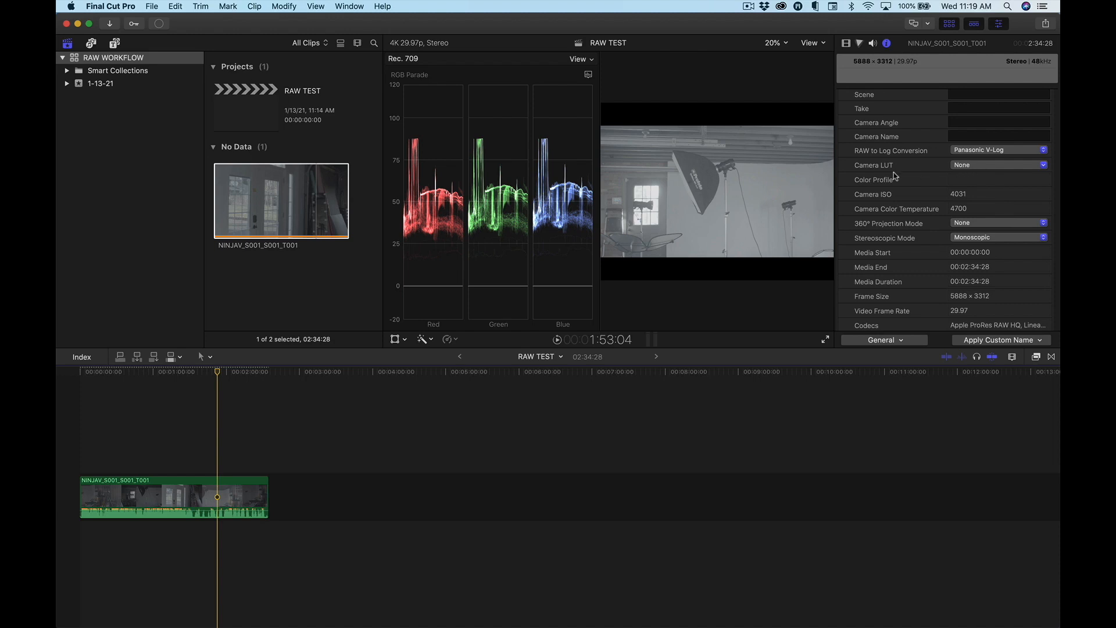
pyautogui.click(969, 166)
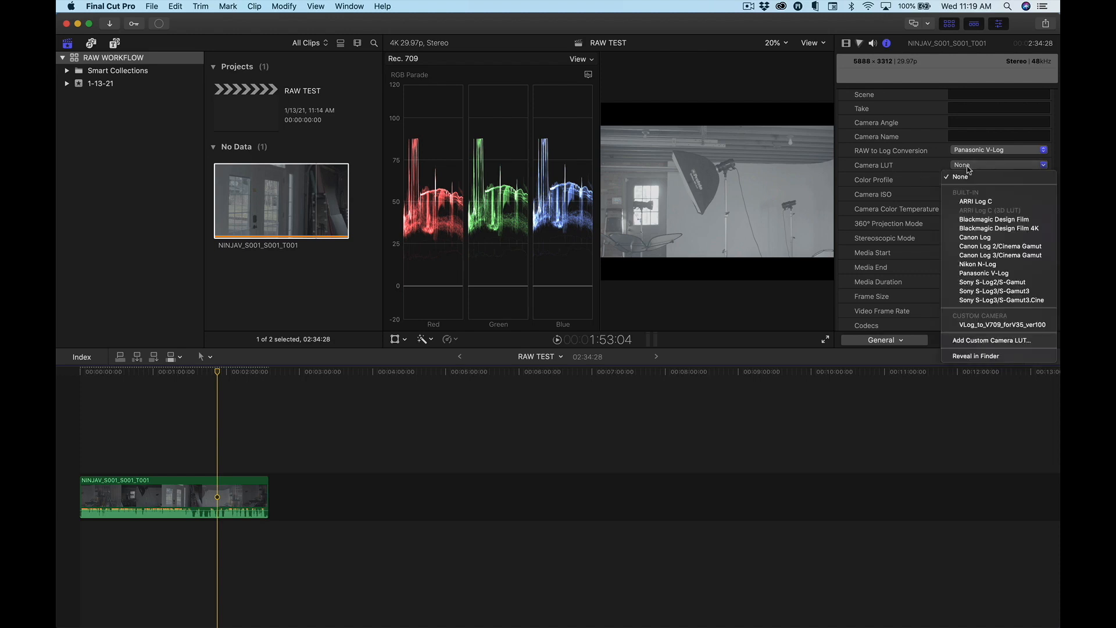
pyautogui.click(977, 273)
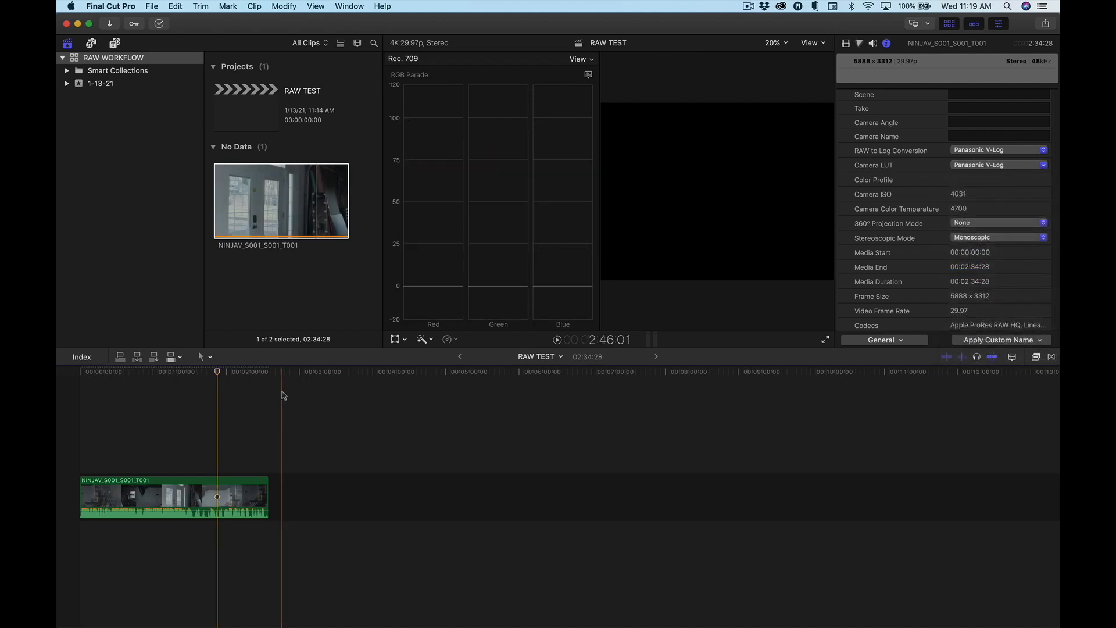
# Grade the door shot near 1:08:02 with Color Wheels, lowering highlights and midtones brightness and raising master and shadows saturation.
pyautogui.moveTo(210, 374); pyautogui.dragTo(163, 389)
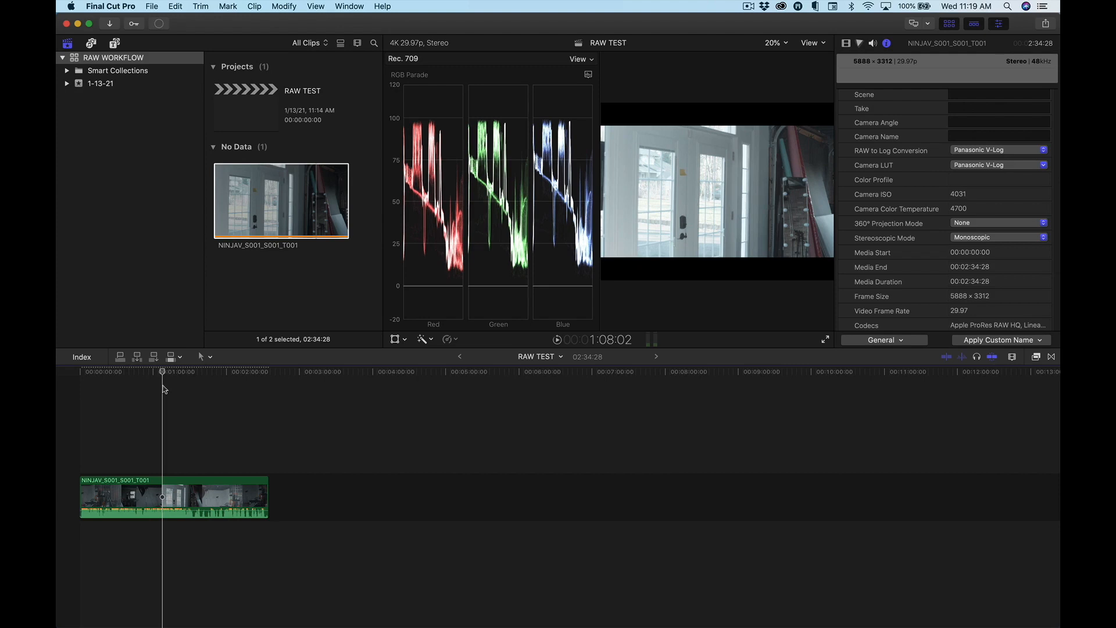
pyautogui.click(168, 494)
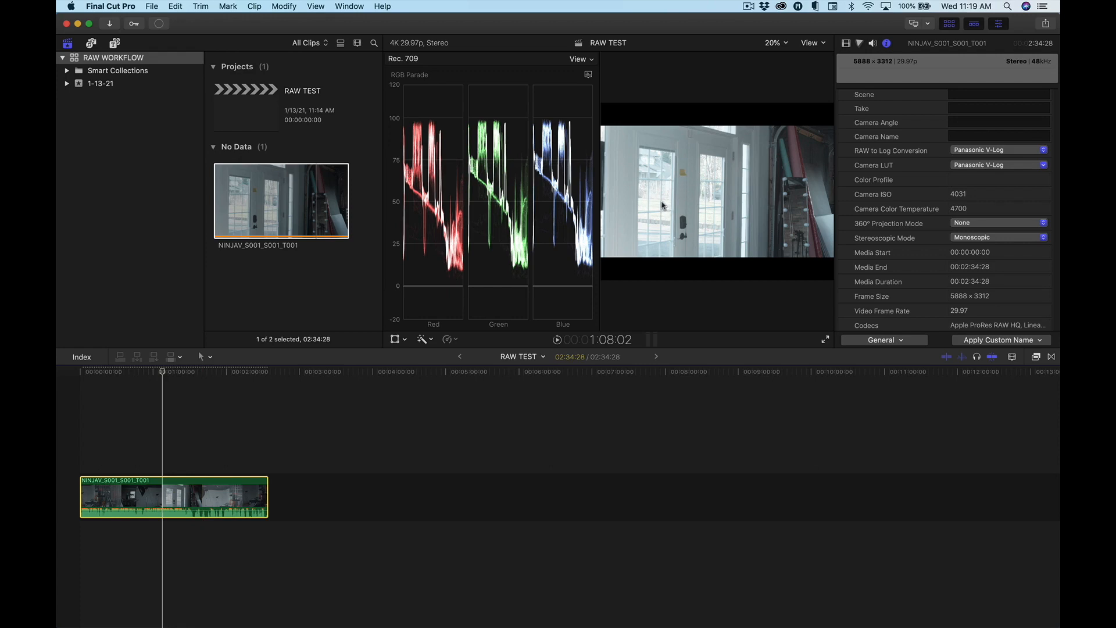
pyautogui.click(859, 44)
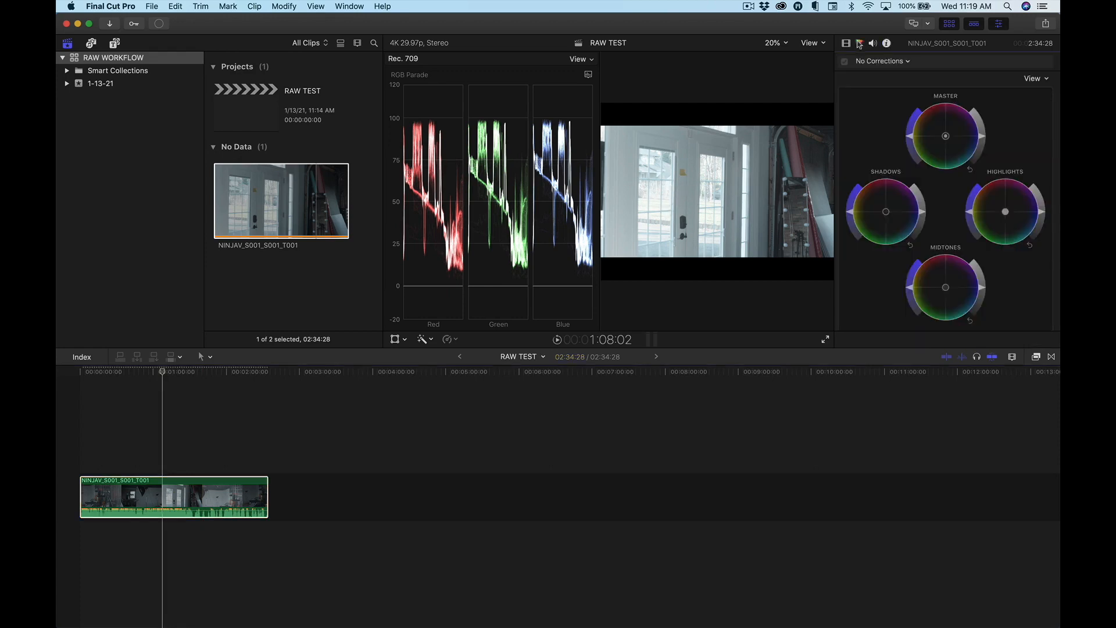
pyautogui.moveTo(1043, 215); pyautogui.dragTo(1039, 234)
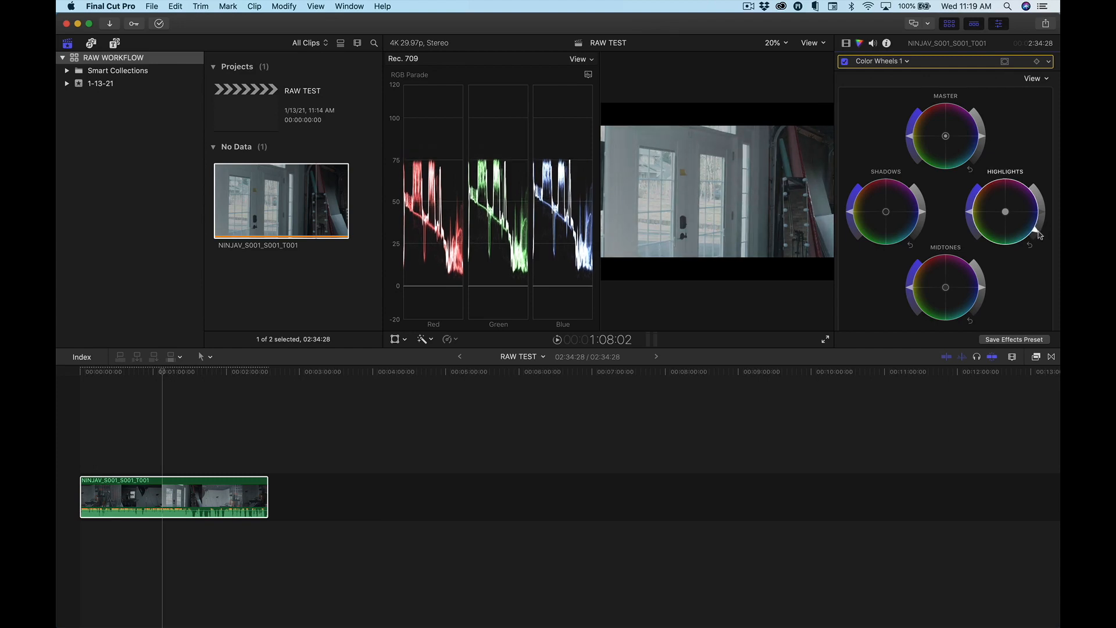
pyautogui.moveTo(983, 133); pyautogui.dragTo(983, 135)
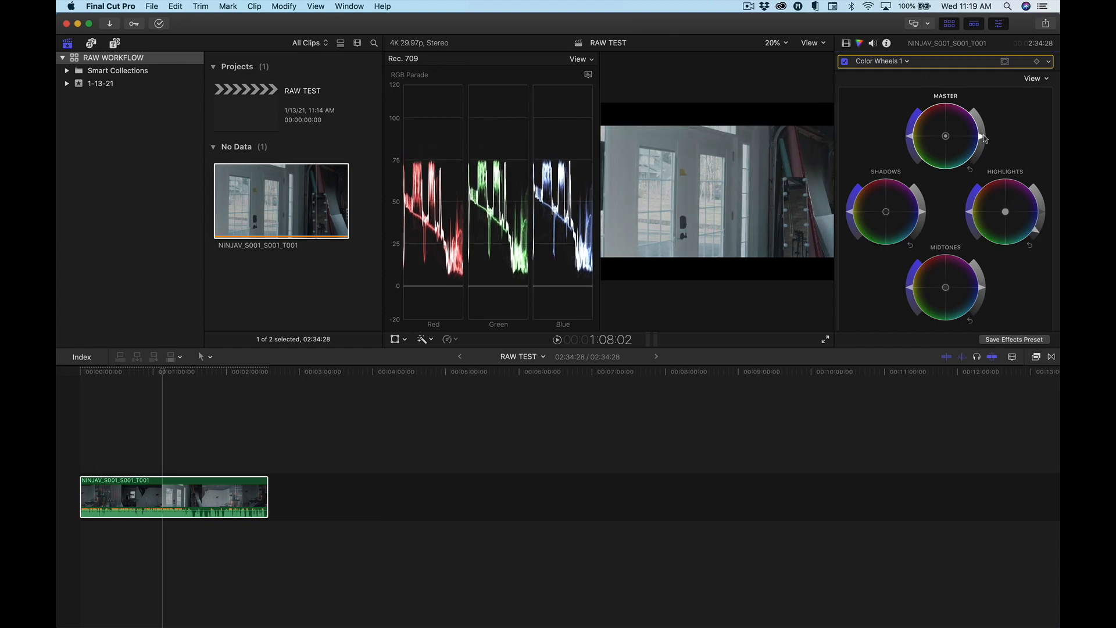
pyautogui.moveTo(981, 288); pyautogui.dragTo(980, 295)
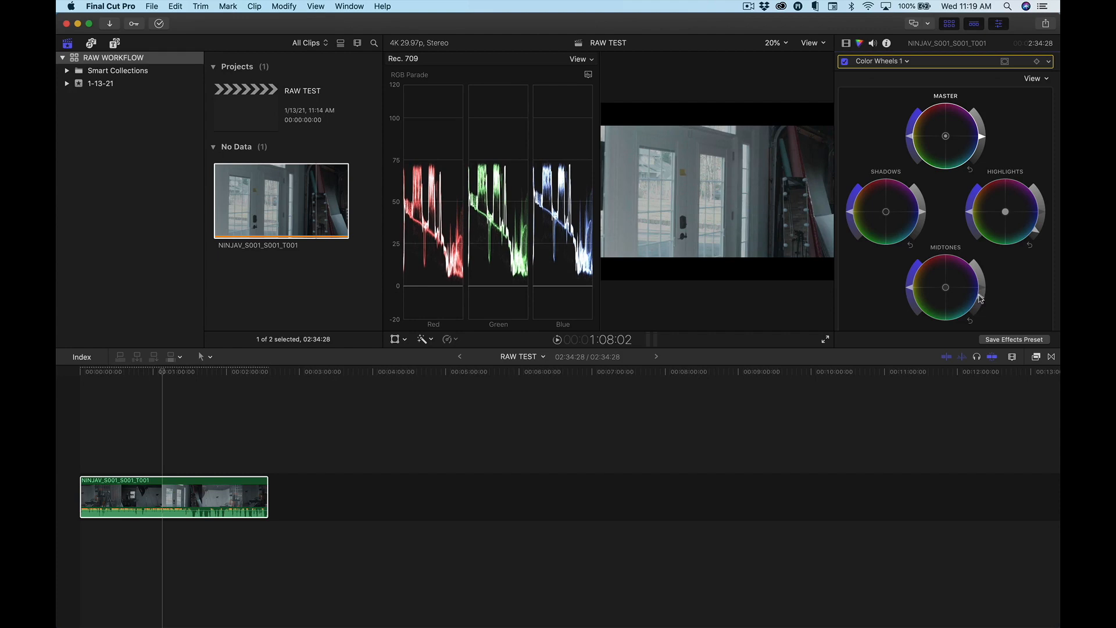
pyautogui.moveTo(910, 135); pyautogui.dragTo(917, 111)
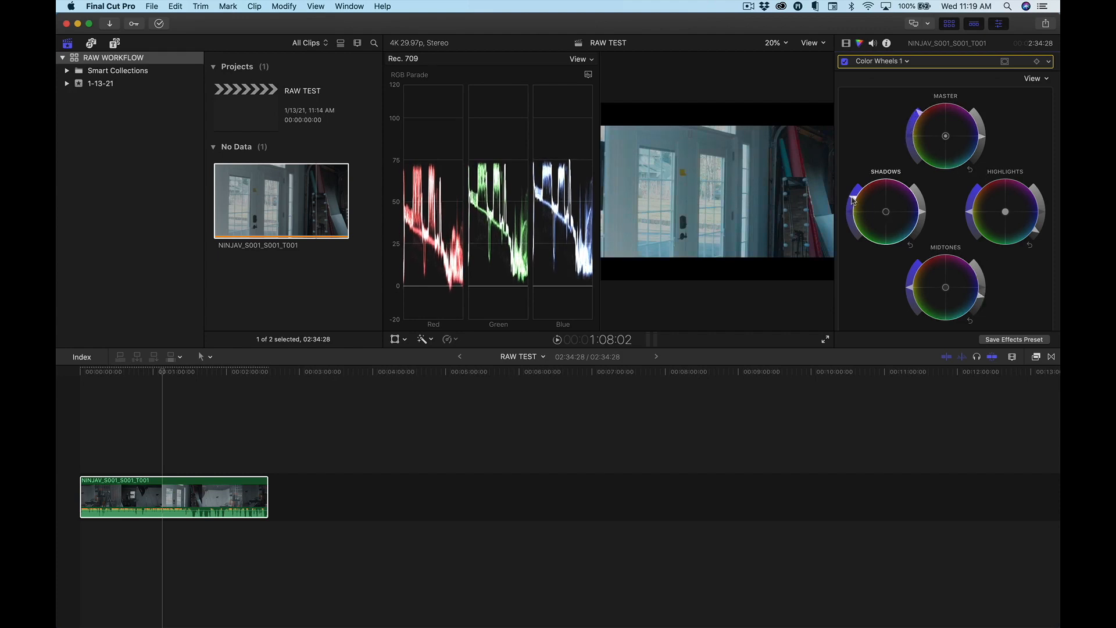
# Set the Color Wheels temperature to 5715 and tint to 5.0, nudging shadows toward magenta, midtones toward pink and highlights toward teal.
pyautogui.scroll(-5, 895, 210)
pyautogui.moveTo(929, 211); pyautogui.dragTo(939, 226)
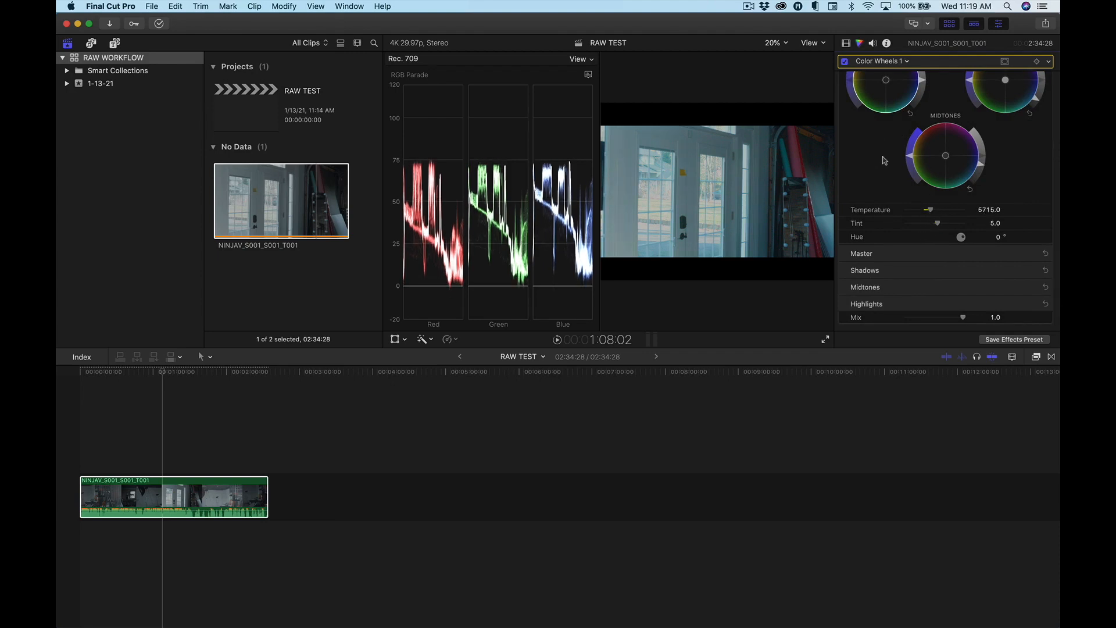
pyautogui.scroll(5, 884, 169)
pyautogui.moveTo(884, 167); pyautogui.dragTo(884, 164)
pyautogui.moveTo(946, 245); pyautogui.dragTo(943, 242)
pyautogui.moveTo(1005, 168); pyautogui.dragTo(1006, 174)
# Add a Color Curves correction, bow the red curve upward and the green curve downward, and undo the last curve change.
pyautogui.click(908, 61)
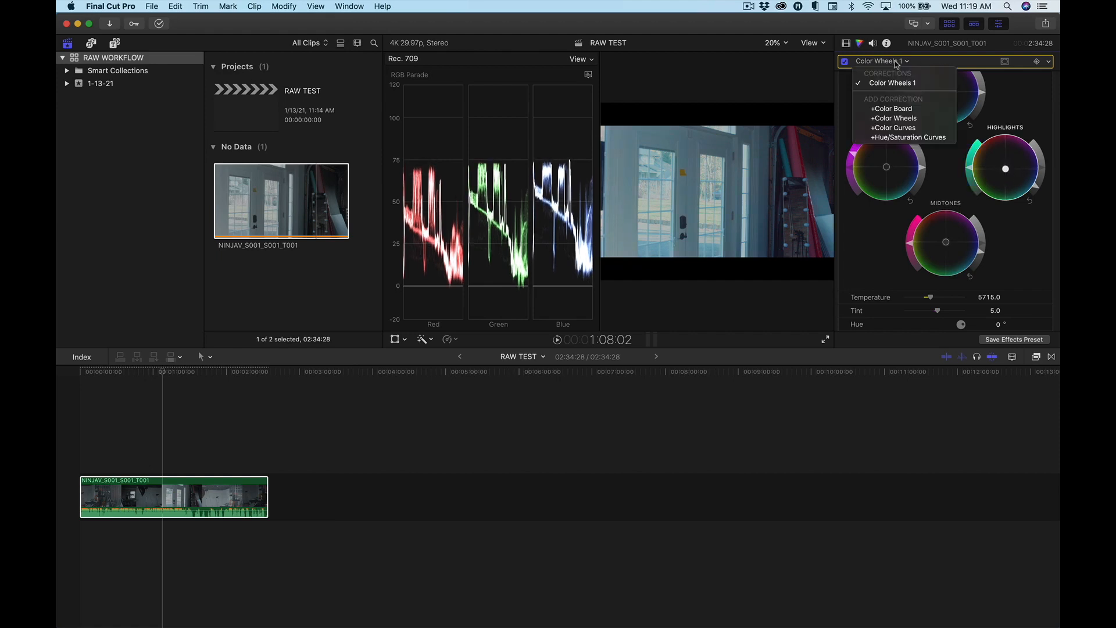
pyautogui.click(903, 129)
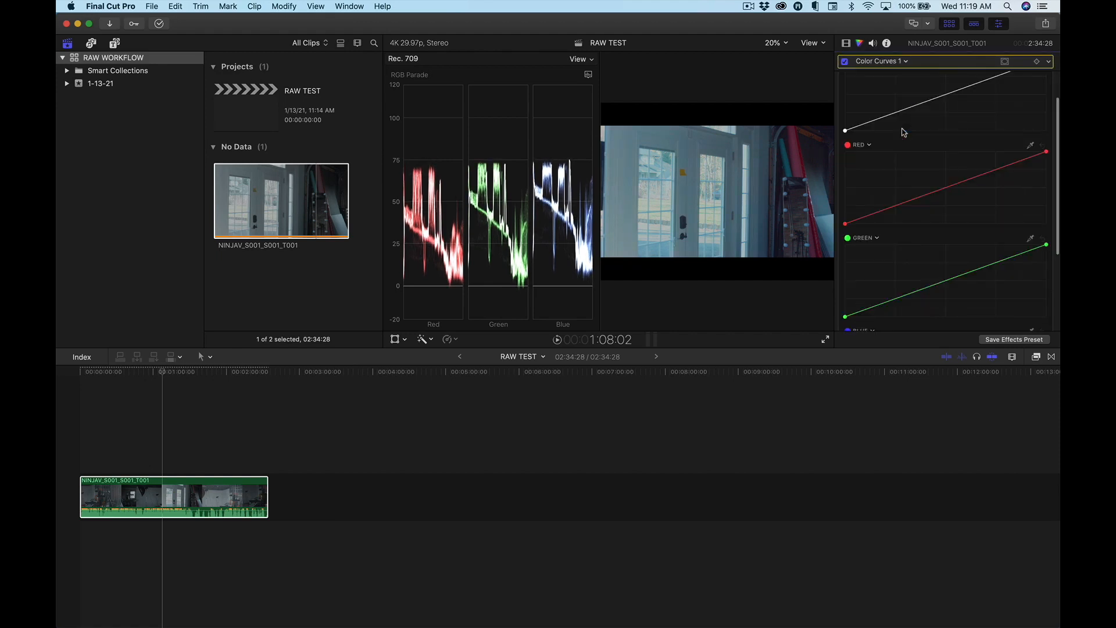
pyautogui.moveTo(944, 193); pyautogui.dragTo(942, 185)
pyautogui.click(916, 289)
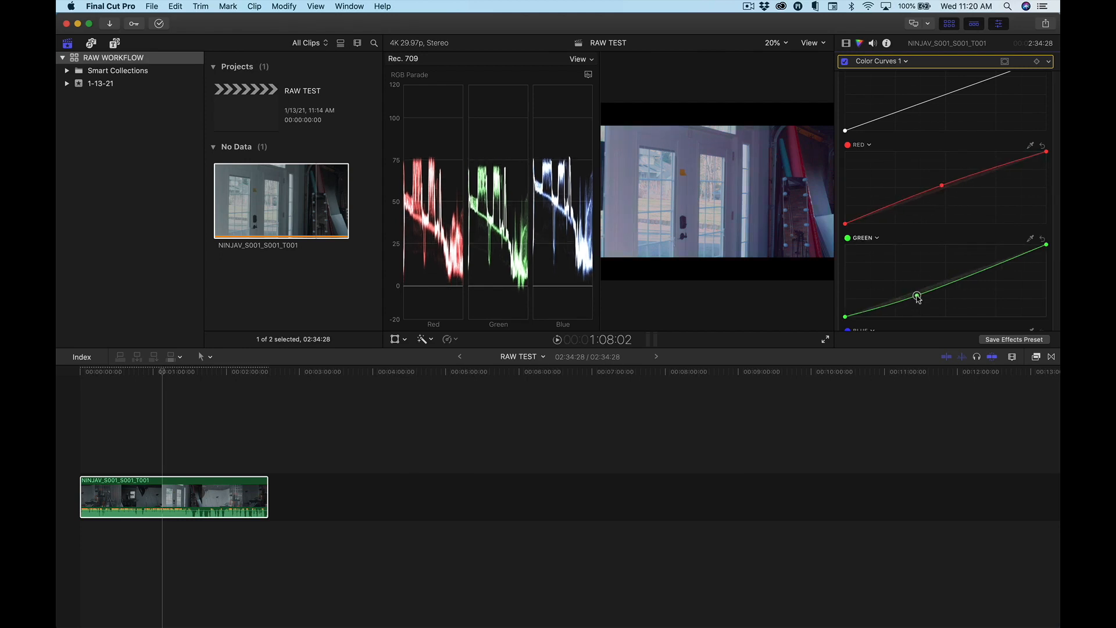
pyautogui.moveTo(916, 289)
pyautogui.mouseDown()
pyautogui.moveTo(974, 225)
pyautogui.moveTo(972, 243)
pyautogui.mouseUp()
pyautogui.press('super+z')
pyautogui.scroll(-3, 971, 242)
pyautogui.scroll(5, 901, 223)
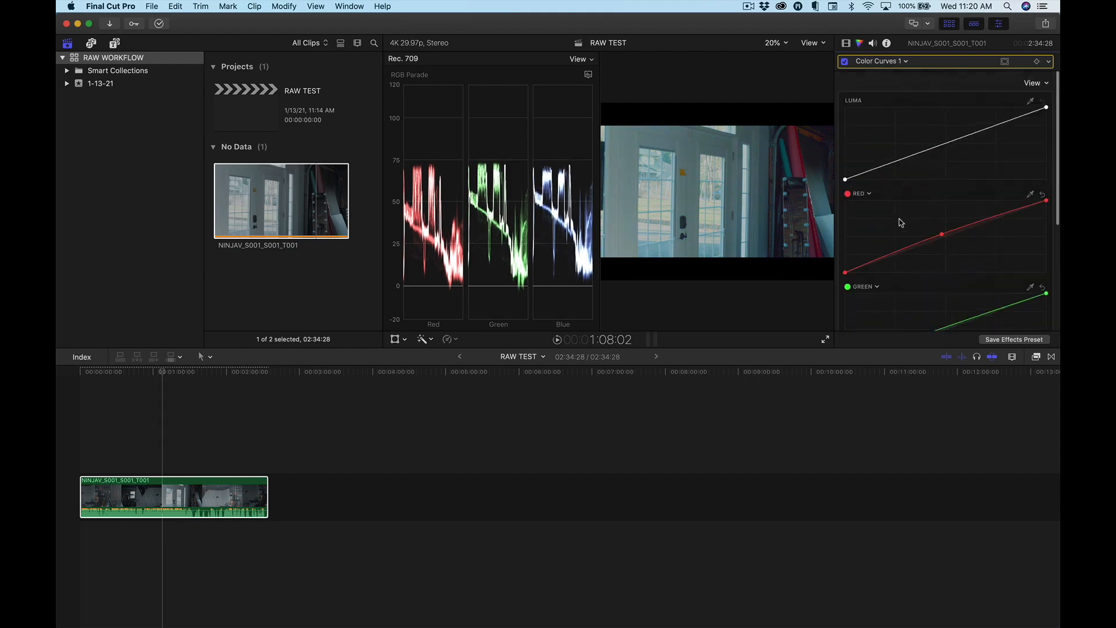
# Park the playhead on the studio shot at 2:16:04 and delete all of the clip's color corrections.
pyautogui.click(232, 387)
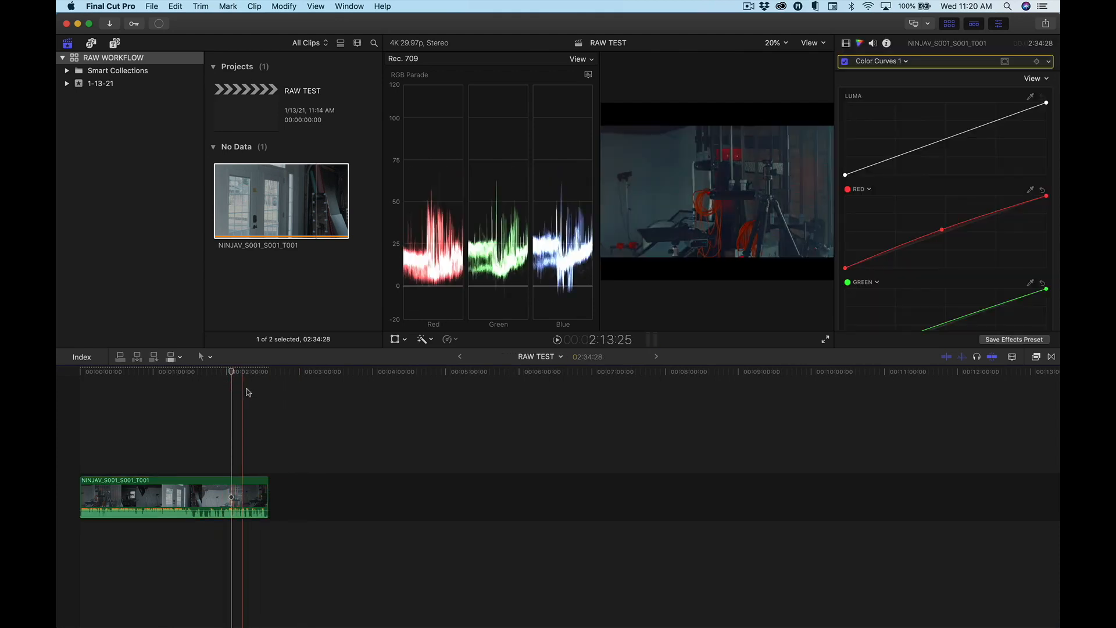
pyautogui.click(245, 378)
pyautogui.click(246, 484)
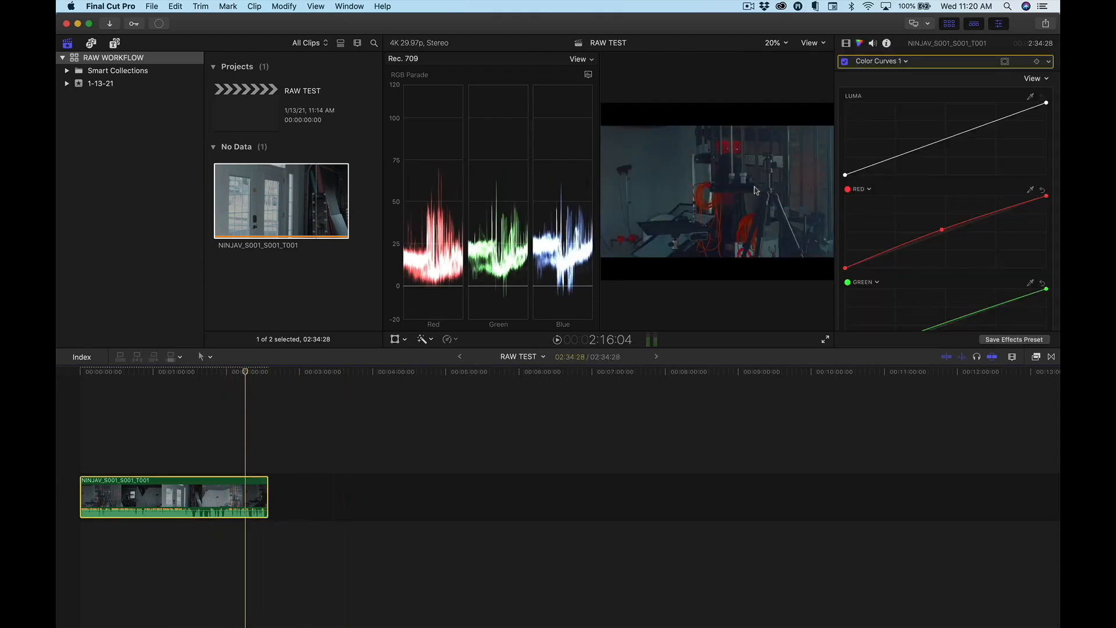
pyautogui.click(888, 63)
pyautogui.click(935, 67)
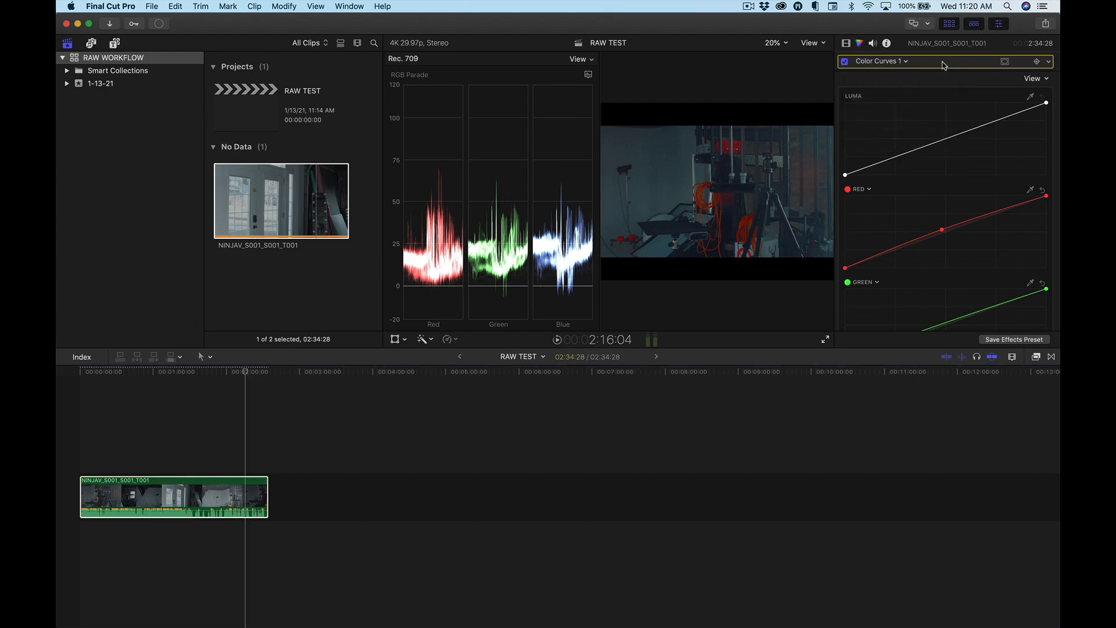
pyautogui.click(943, 65)
pyautogui.press('Delete')
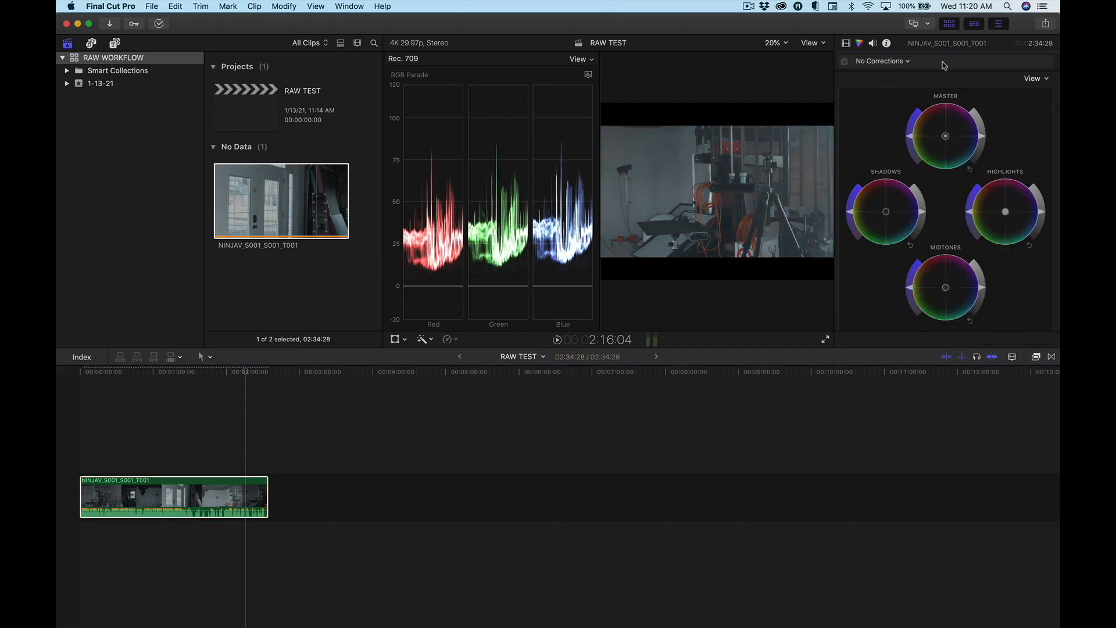
# Regrade the studio shot with fresh Color Wheels, raising highlights, lowering shadows, slightly adjusting midtones and master brightness, and reducing shadows saturation.
pyautogui.press('super+z')
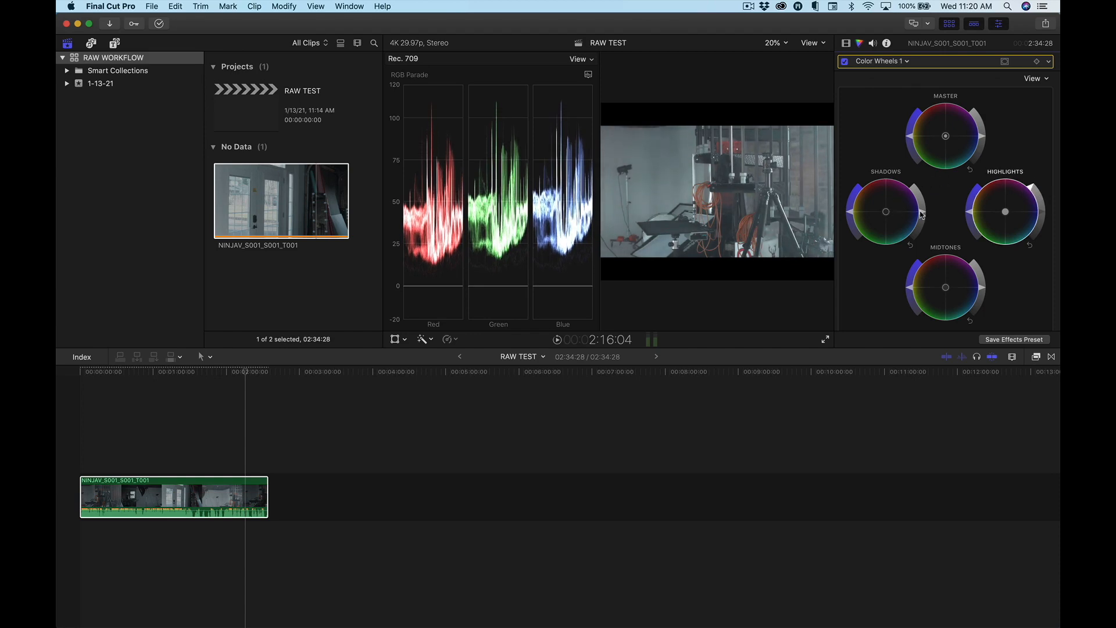
pyautogui.moveTo(922, 217); pyautogui.dragTo(922, 221)
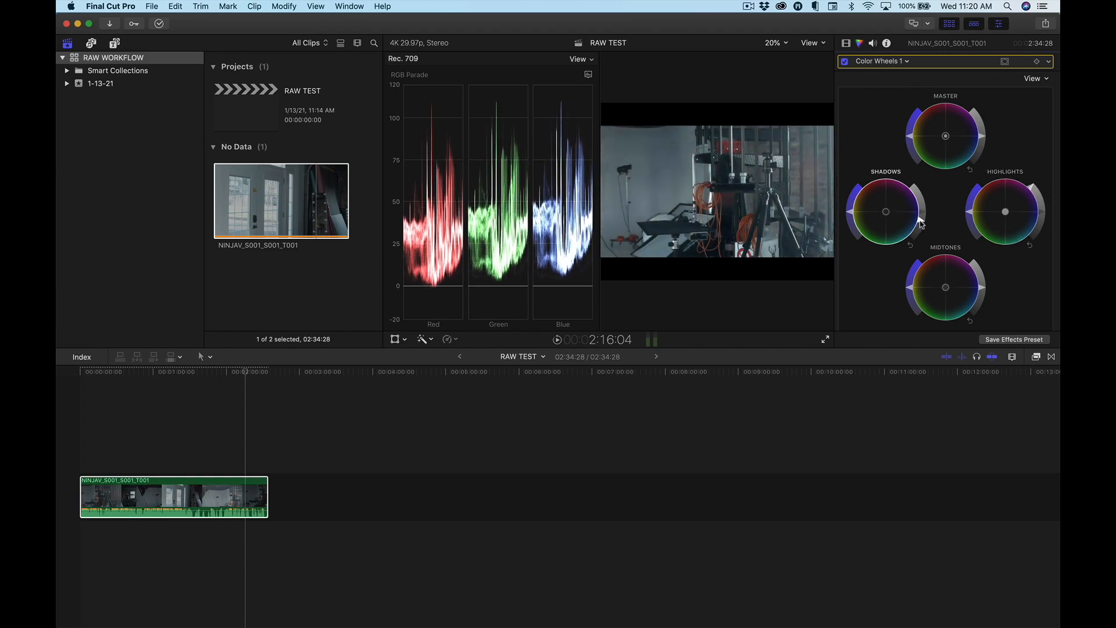
pyautogui.moveTo(981, 295); pyautogui.dragTo(982, 286)
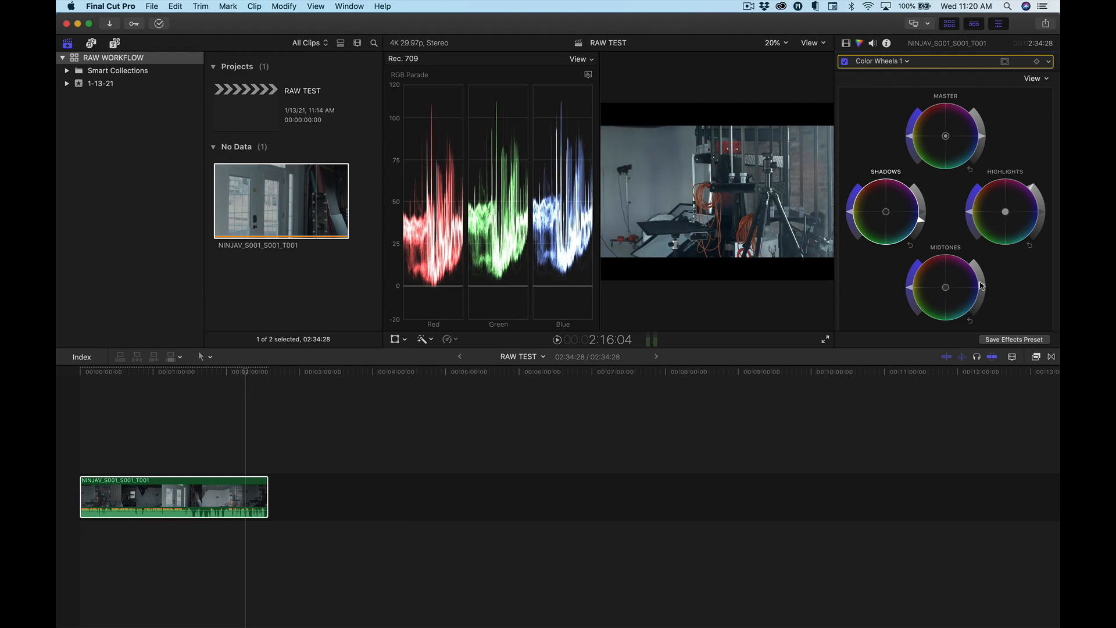
pyautogui.moveTo(984, 136); pyautogui.dragTo(984, 139)
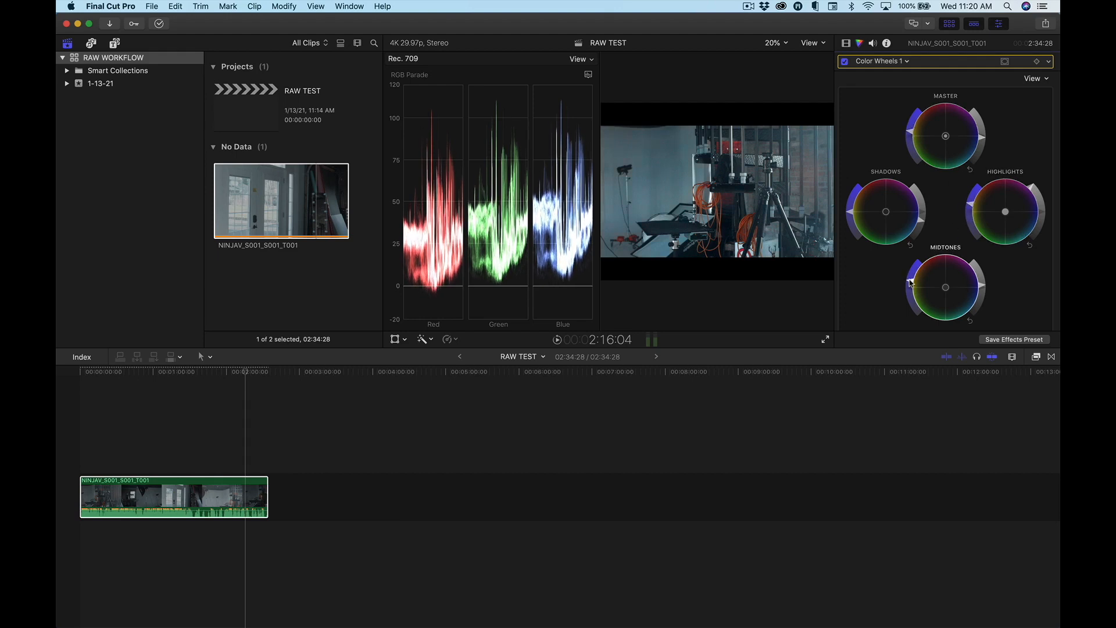
pyautogui.moveTo(851, 213); pyautogui.dragTo(850, 223)
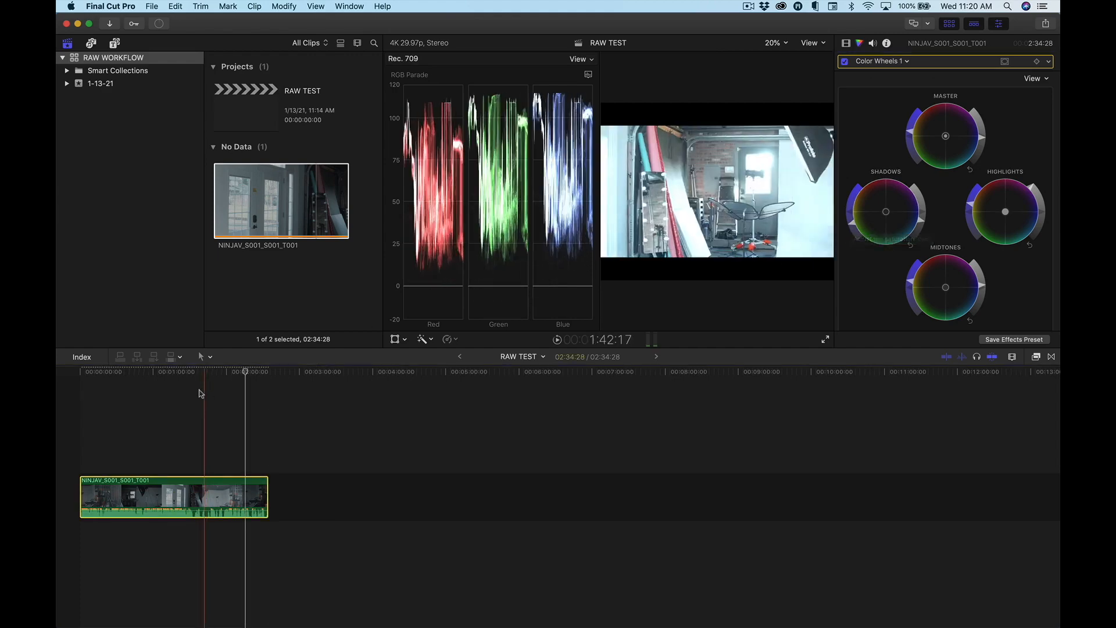
# Replace the Color Wheels correction with a new one at the bright door shot near 1:35:20, lowering master, highlights, shadows and midtones brightness.
pyautogui.click(198, 395)
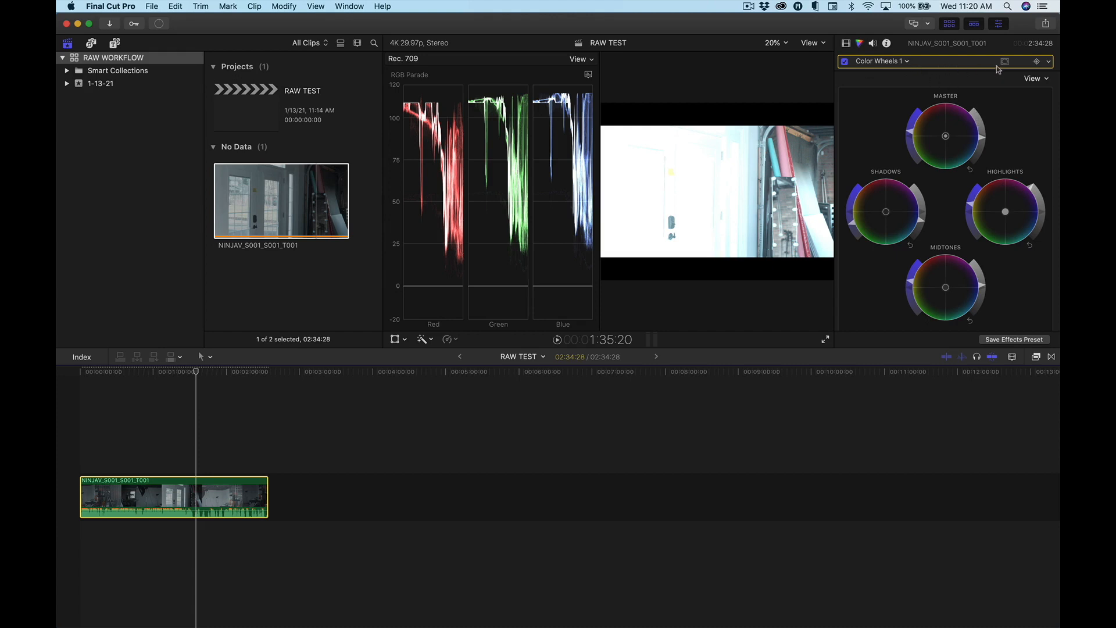
pyautogui.press('Delete')
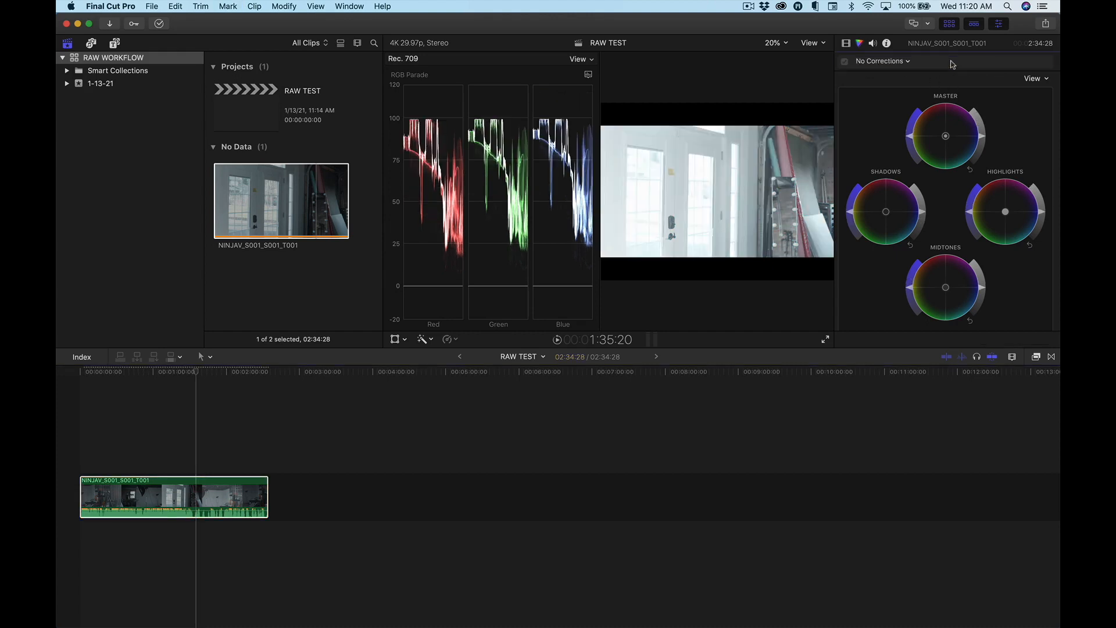
pyautogui.moveTo(982, 138); pyautogui.dragTo(981, 152)
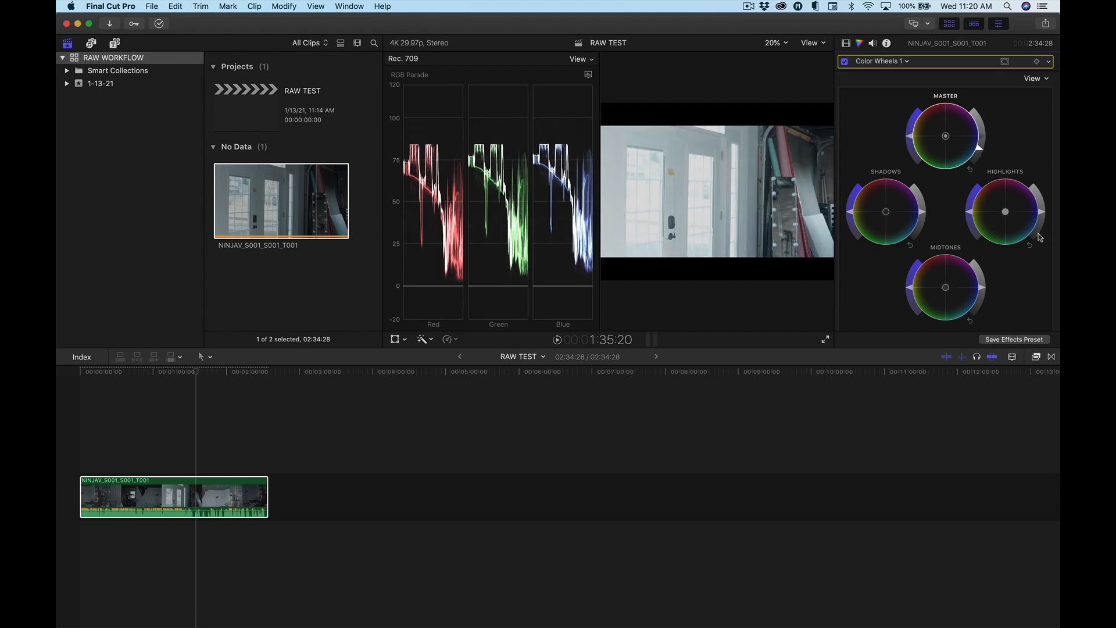
pyautogui.moveTo(1040, 214); pyautogui.dragTo(1041, 215)
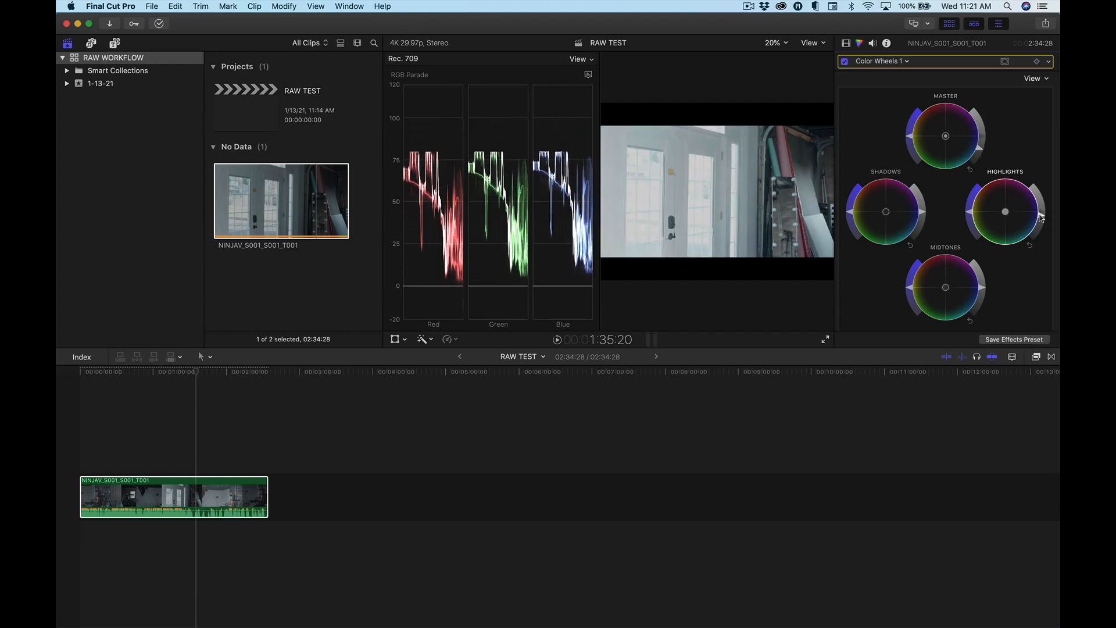
pyautogui.moveTo(920, 213); pyautogui.dragTo(920, 215)
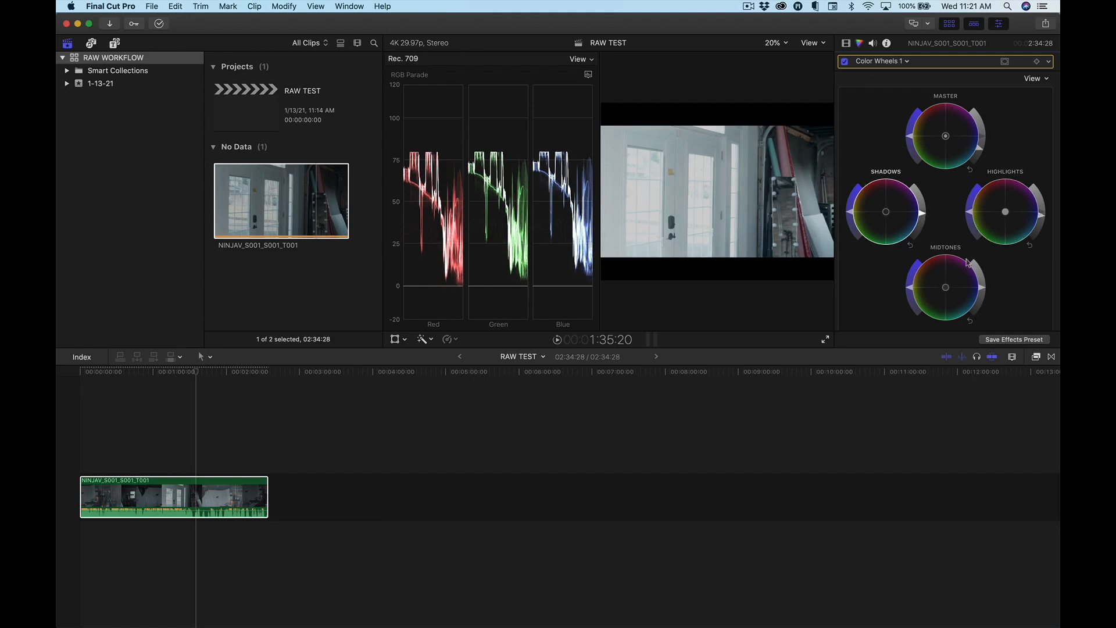
pyautogui.moveTo(982, 288); pyautogui.dragTo(983, 292)
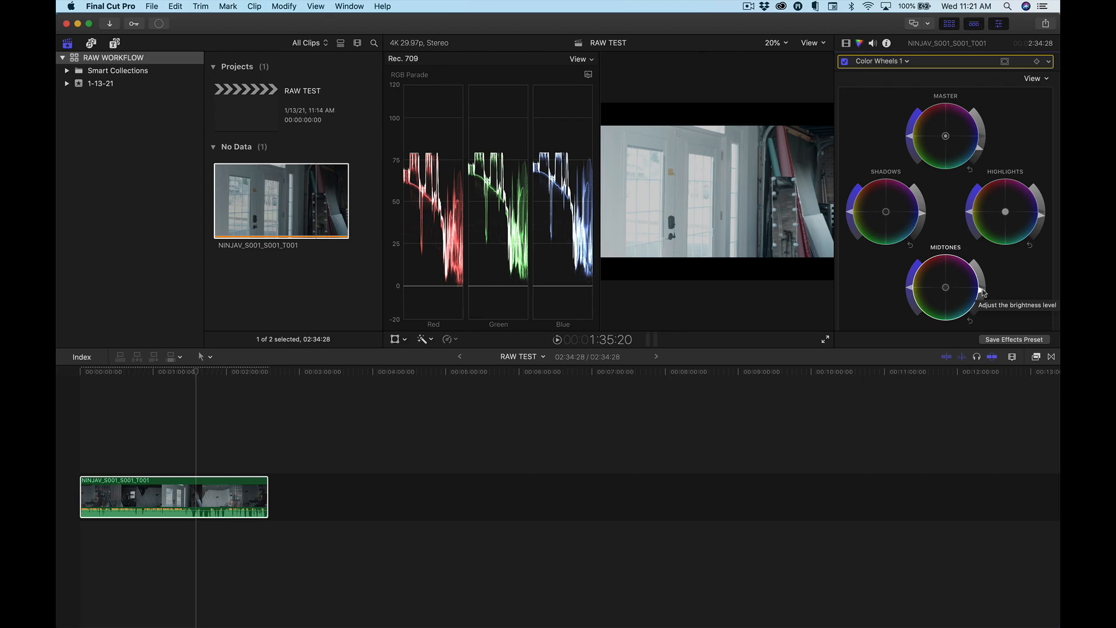
pyautogui.click(76, 61)
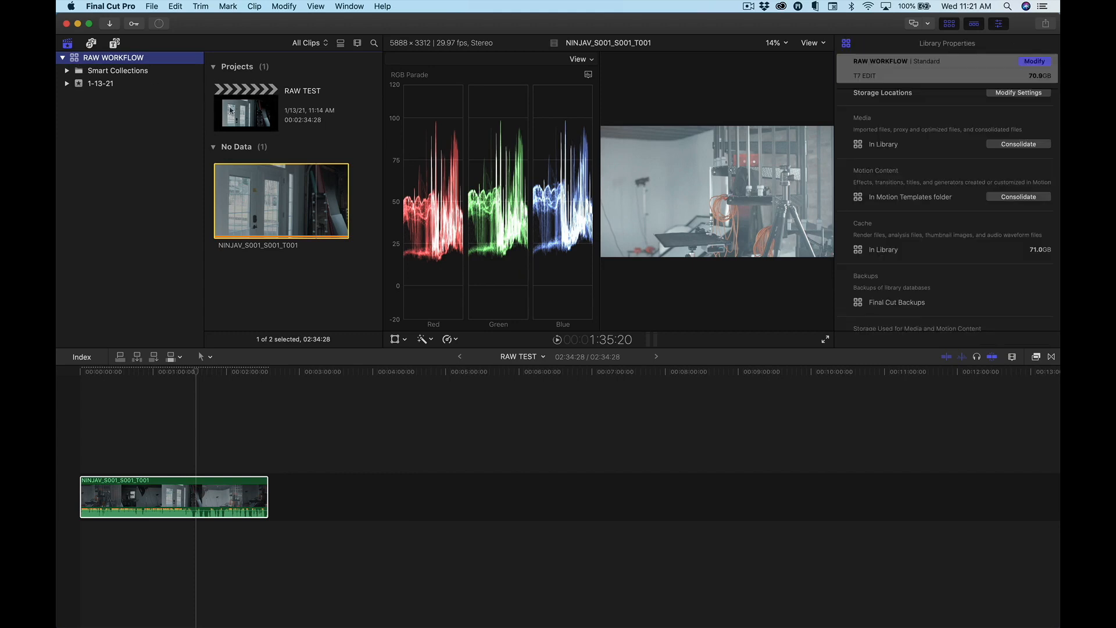
pyautogui.click(229, 110)
pyautogui.click(1040, 76)
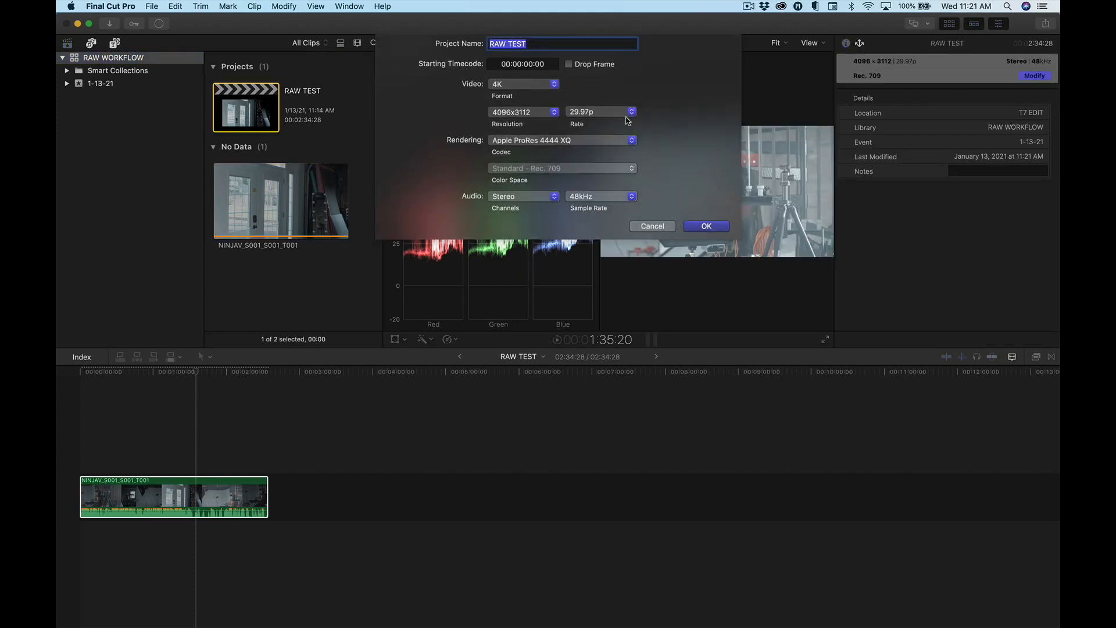
pyautogui.click(652, 225)
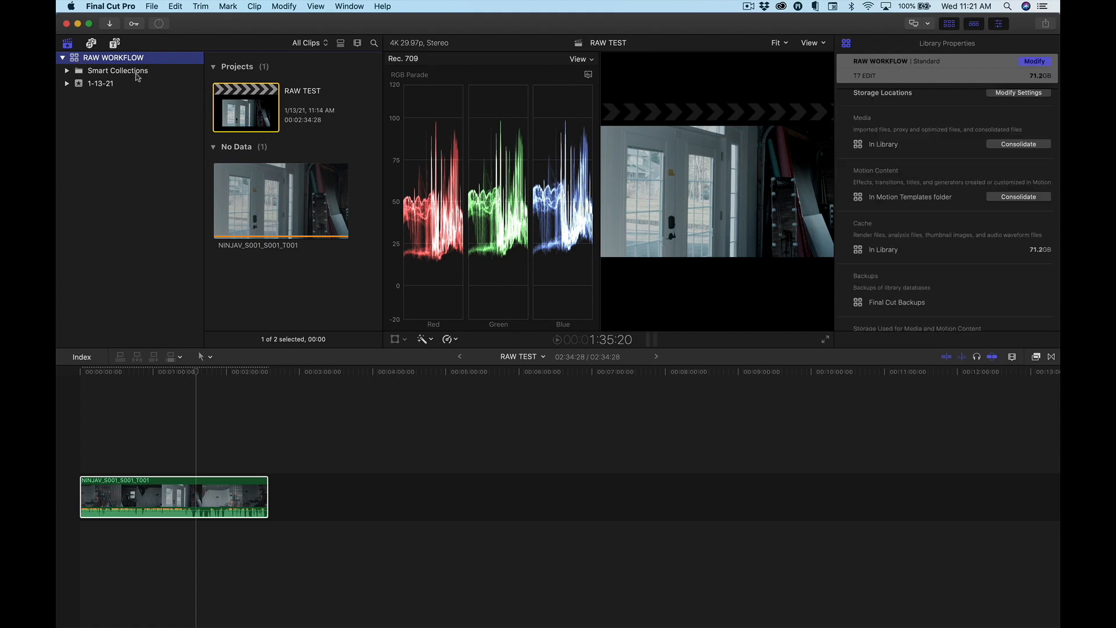
# Change the RAW WORKFLOW library's color processing to Wide Gamut HDR and park the playhead on the clip at 1:43:00.
pyautogui.click(127, 72)
pyautogui.click(80, 60)
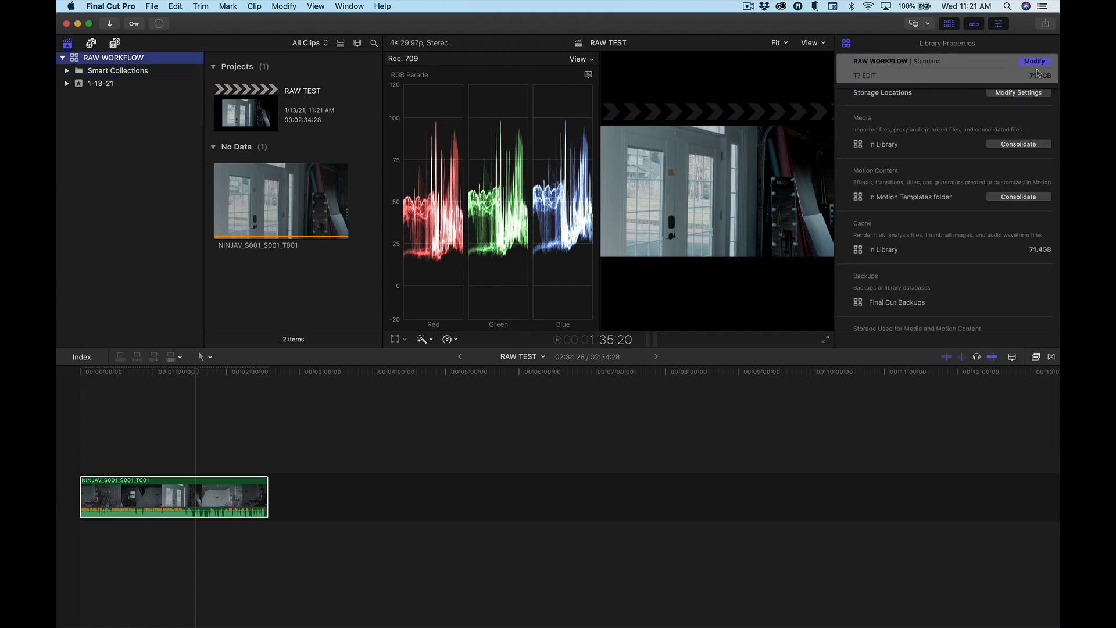
pyautogui.click(1036, 62)
pyautogui.click(523, 124)
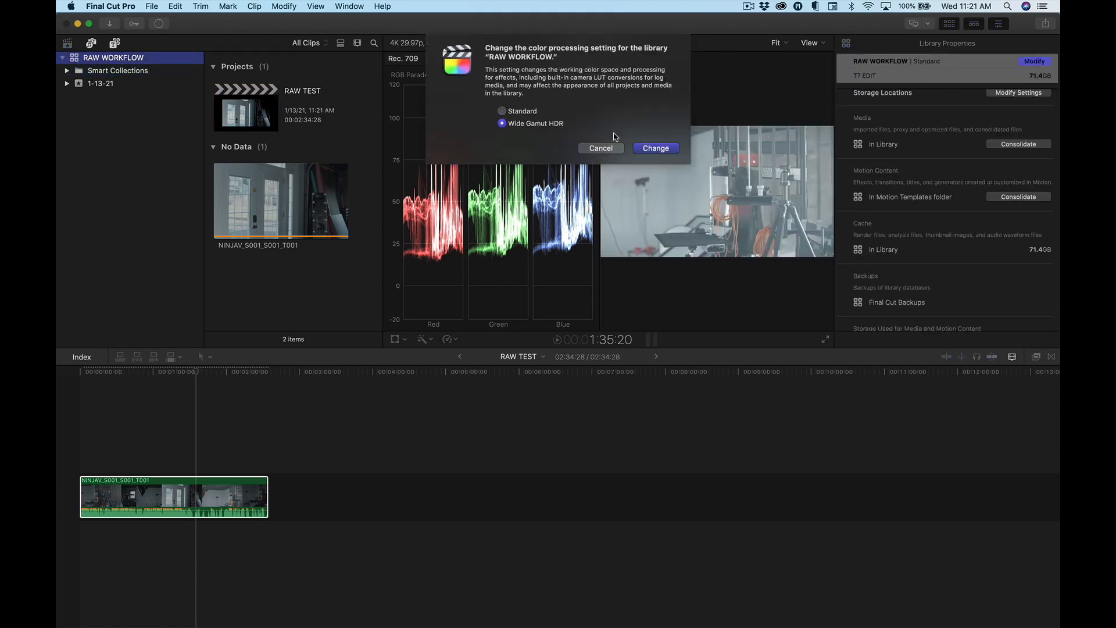
pyautogui.click(671, 149)
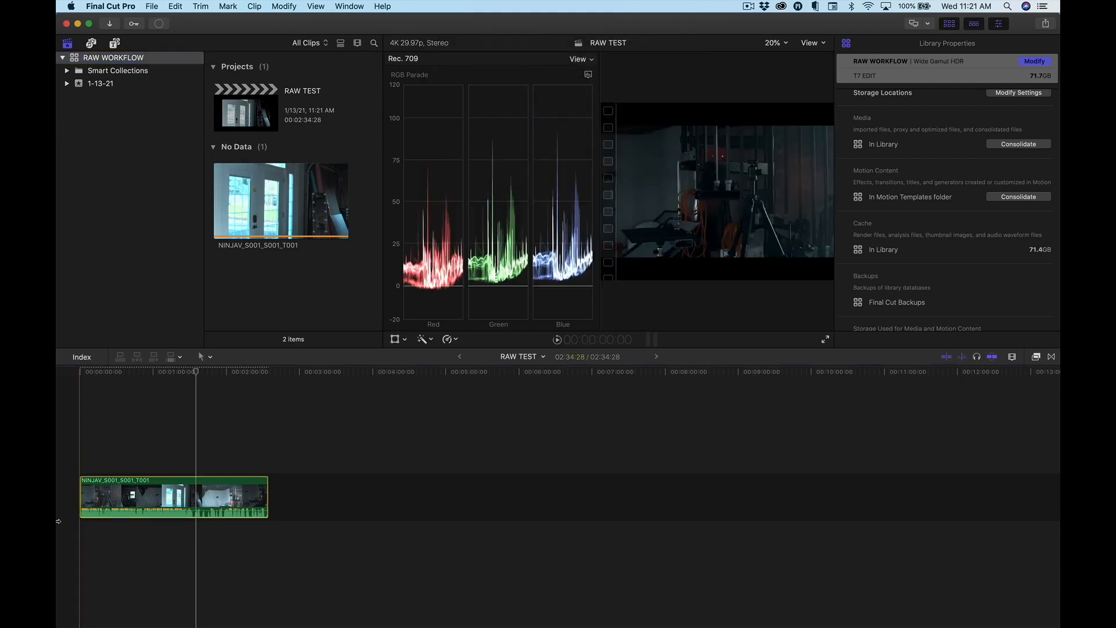
pyautogui.click(206, 444)
pyautogui.click(205, 491)
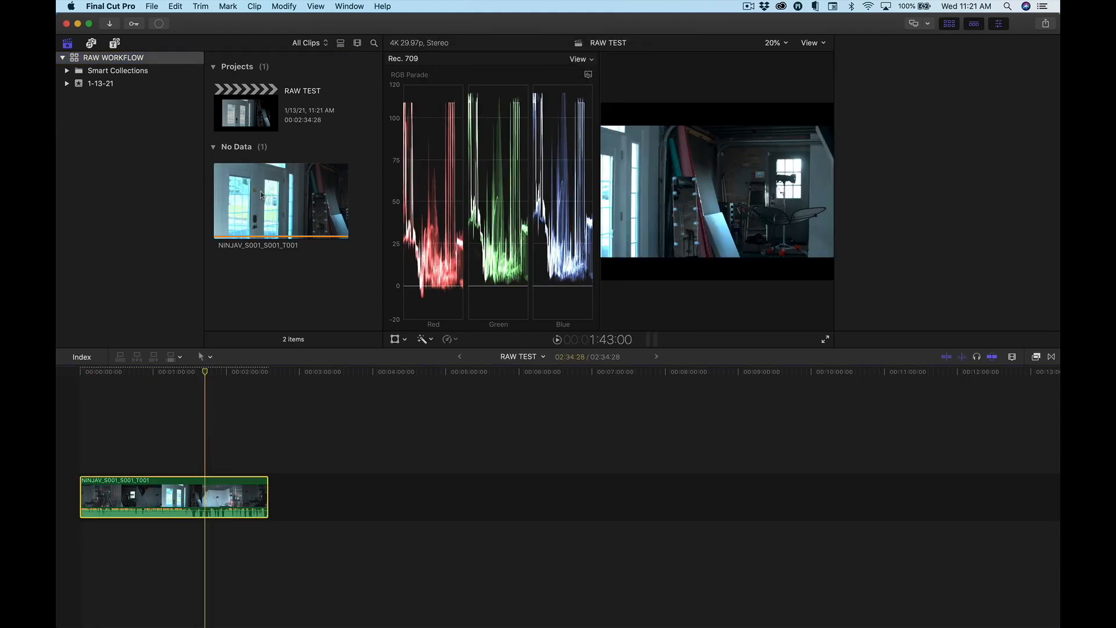
# Set the RAW TEST project's color space to Wide Gamut HDR – Rec. 2020 PQ.
pyautogui.click(253, 116)
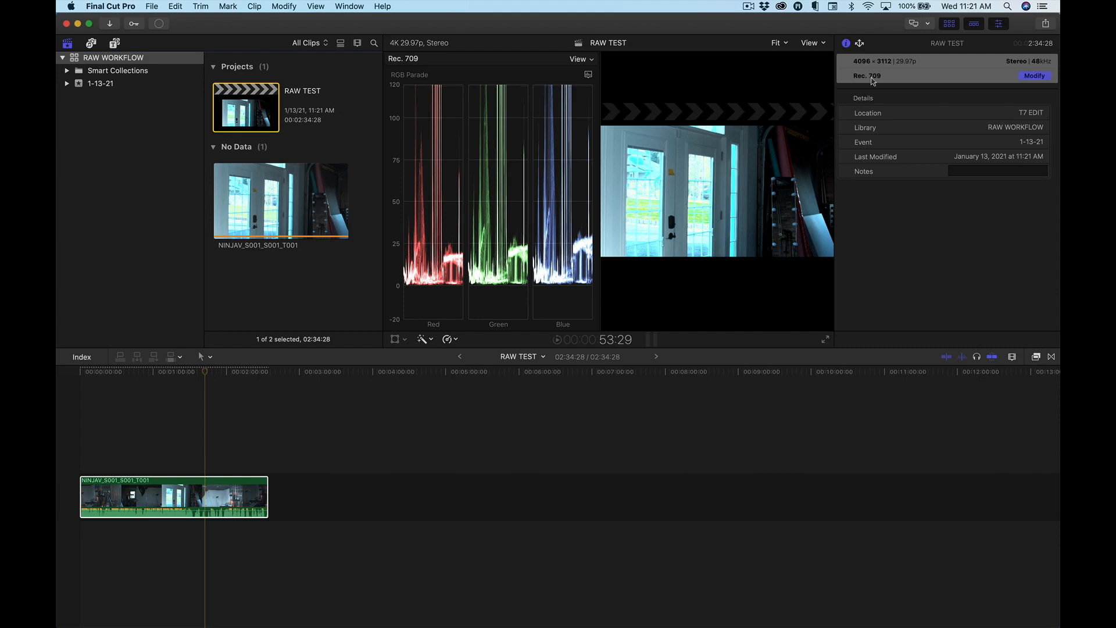
pyautogui.click(1034, 76)
pyautogui.click(550, 169)
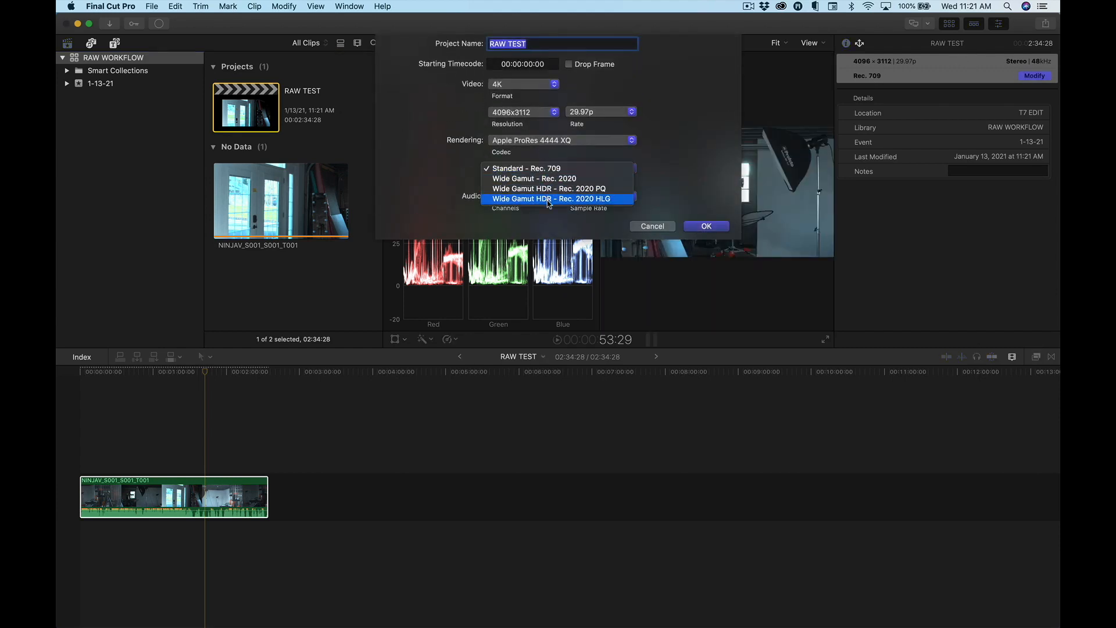
pyautogui.click(549, 199)
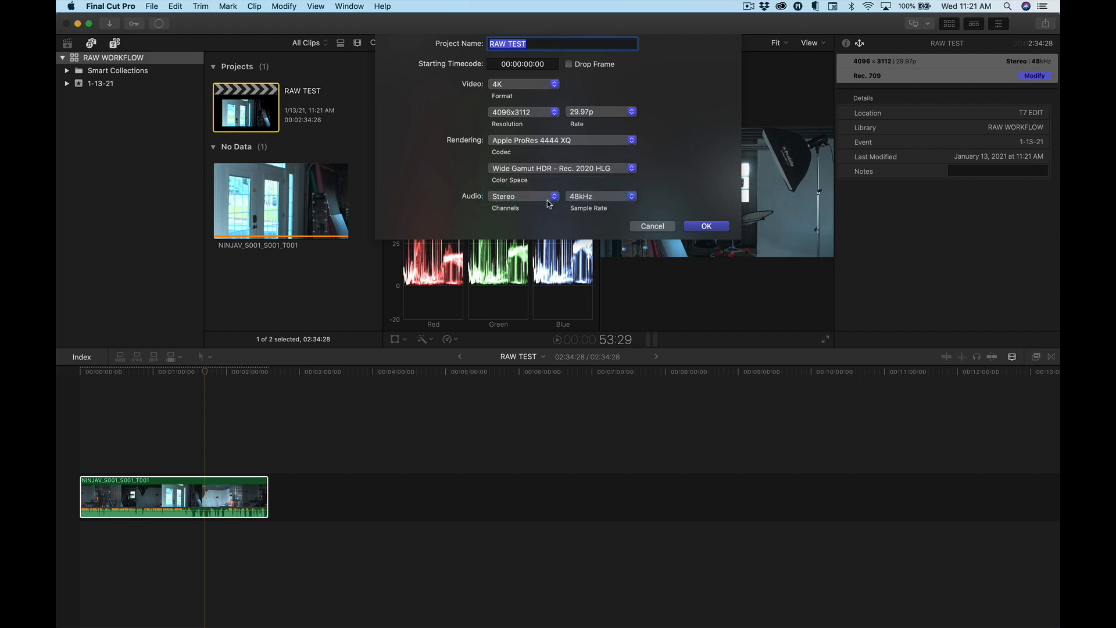
pyautogui.click(550, 171)
pyautogui.click(549, 165)
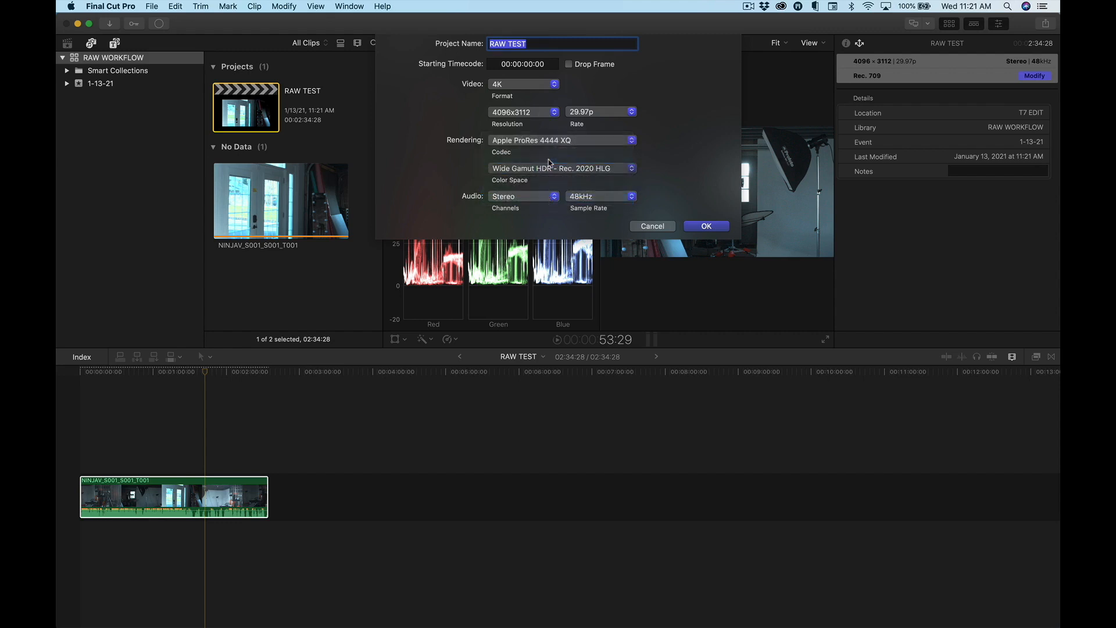
pyautogui.click(706, 226)
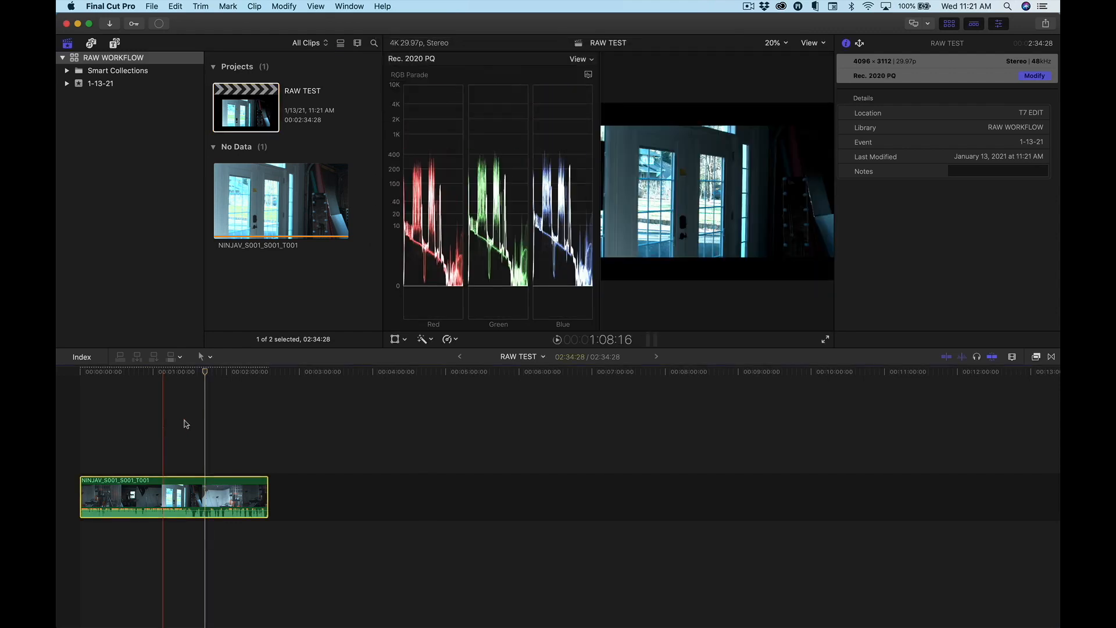
# Regrade the bright door shot at 1:37:15 with the existing Color Wheels, lowering highlights, raising shadows and slightly raising midtones brightness.
pyautogui.click(205, 421)
pyautogui.click(200, 426)
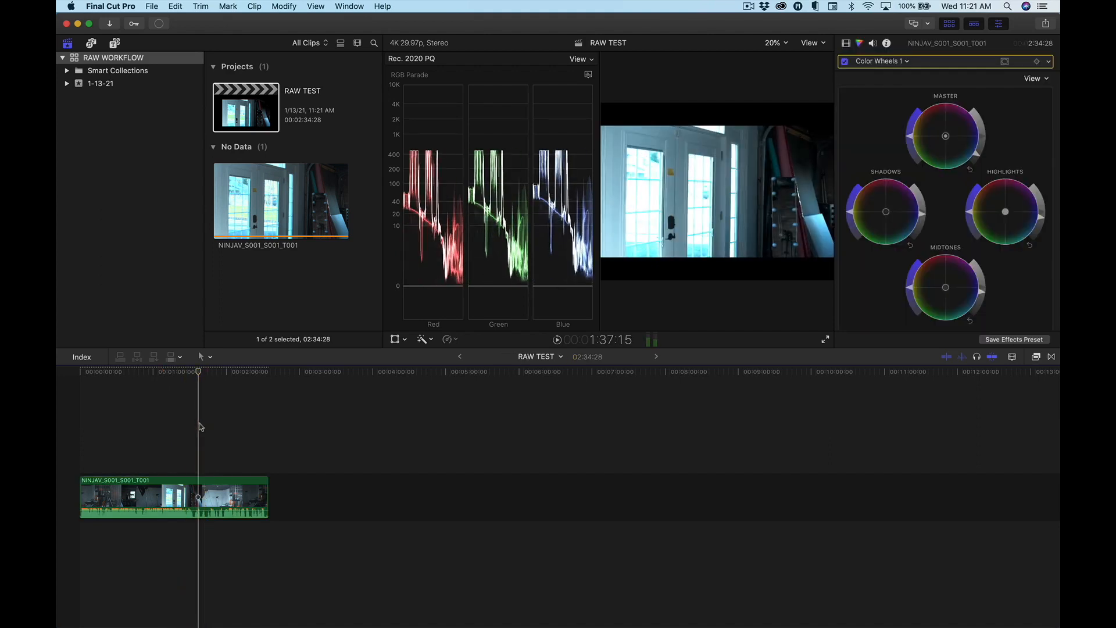
pyautogui.click(198, 497)
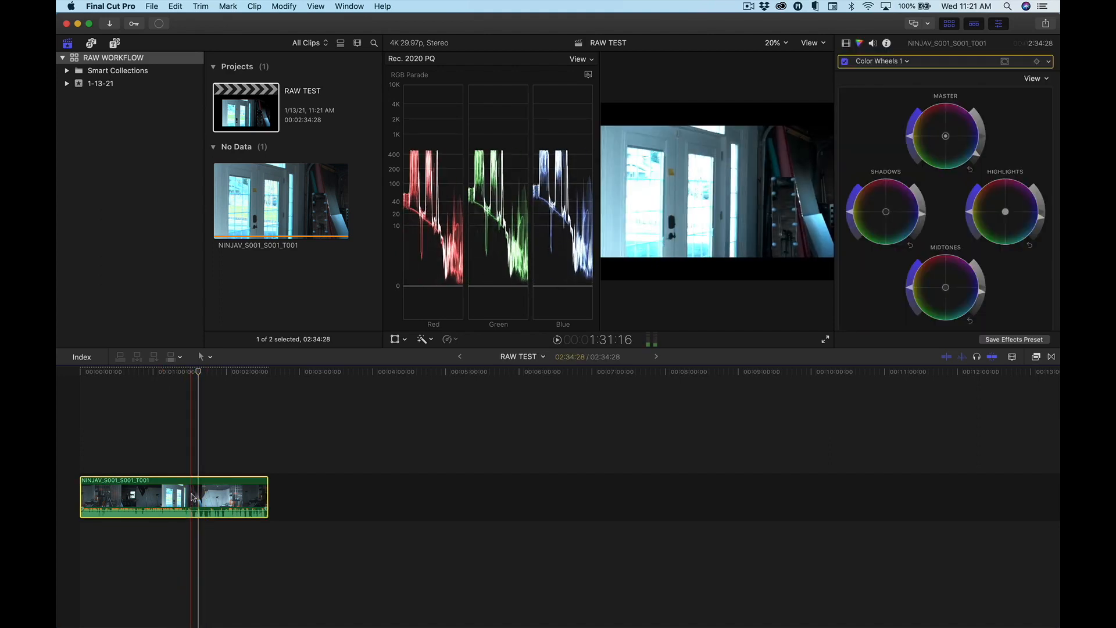
pyautogui.moveTo(1041, 221); pyautogui.dragTo(1027, 256)
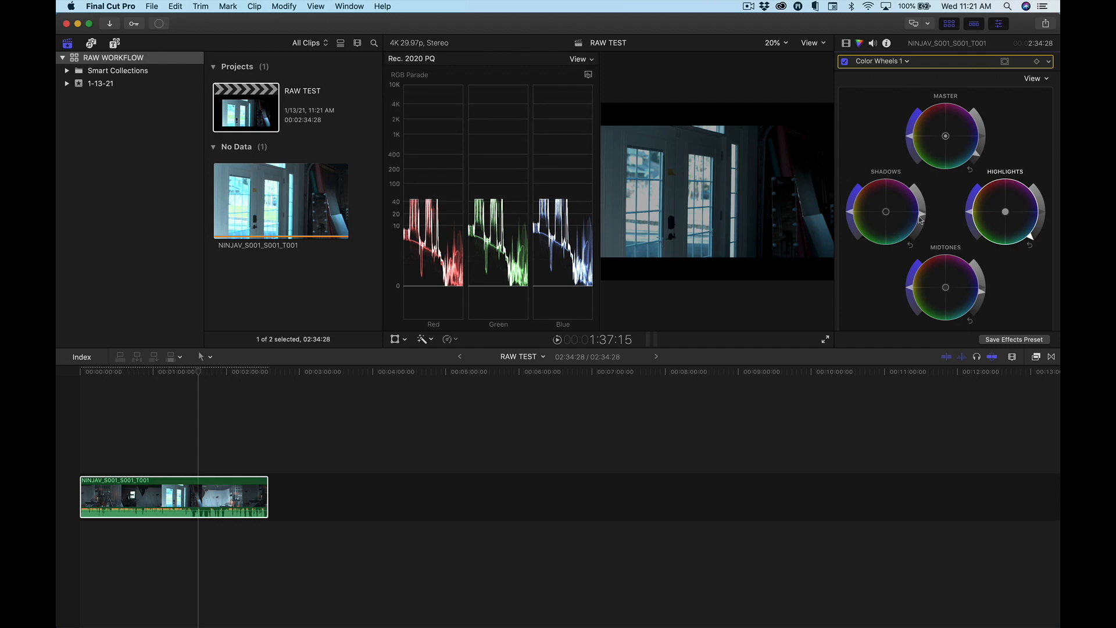
pyautogui.moveTo(921, 215); pyautogui.dragTo(921, 205)
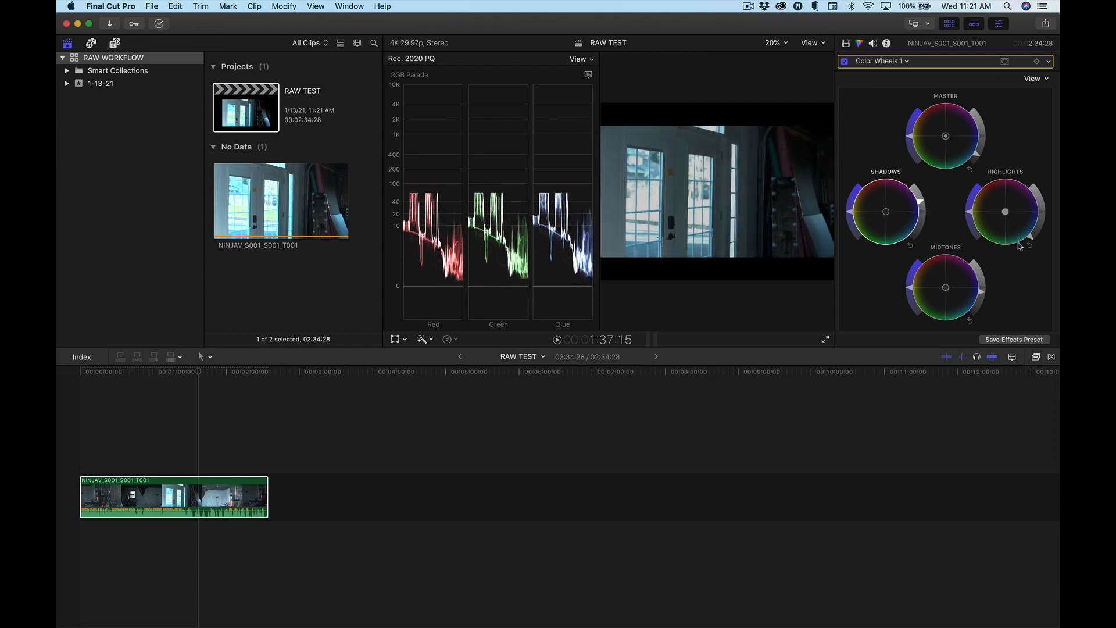
pyautogui.moveTo(982, 288)
pyautogui.mouseDown()
pyautogui.moveTo(981, 275)
pyautogui.moveTo(981, 288)
pyautogui.mouseUp()
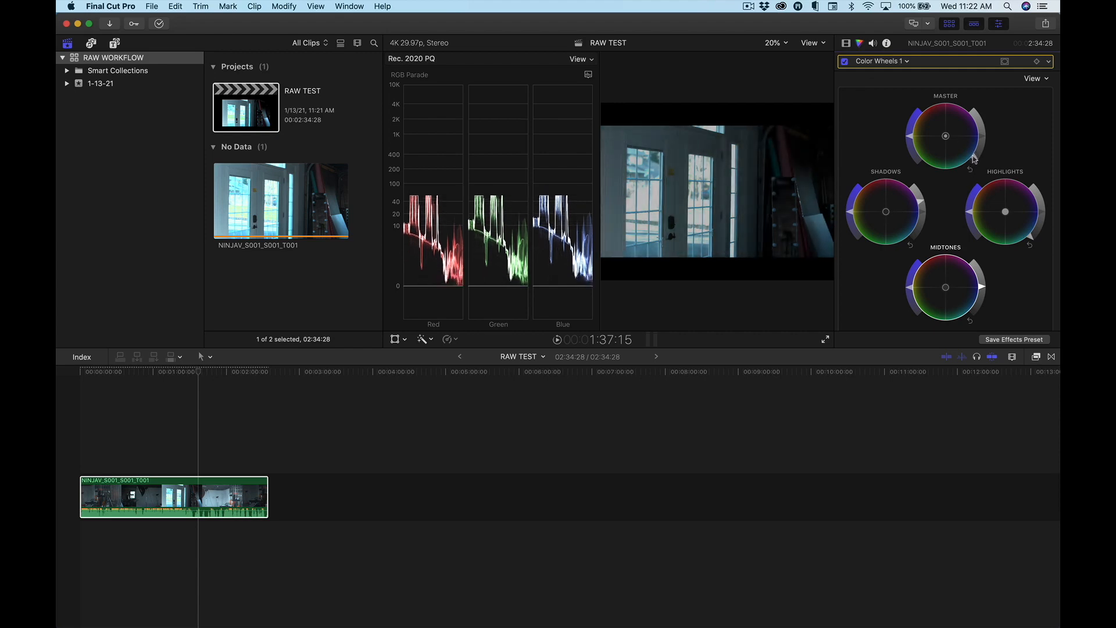
# Regrade the studio shot at 2:16:04, raising highlights and master brightness, slightly lowering shadows and lowering midtones.
pyautogui.click(245, 434)
pyautogui.click(245, 487)
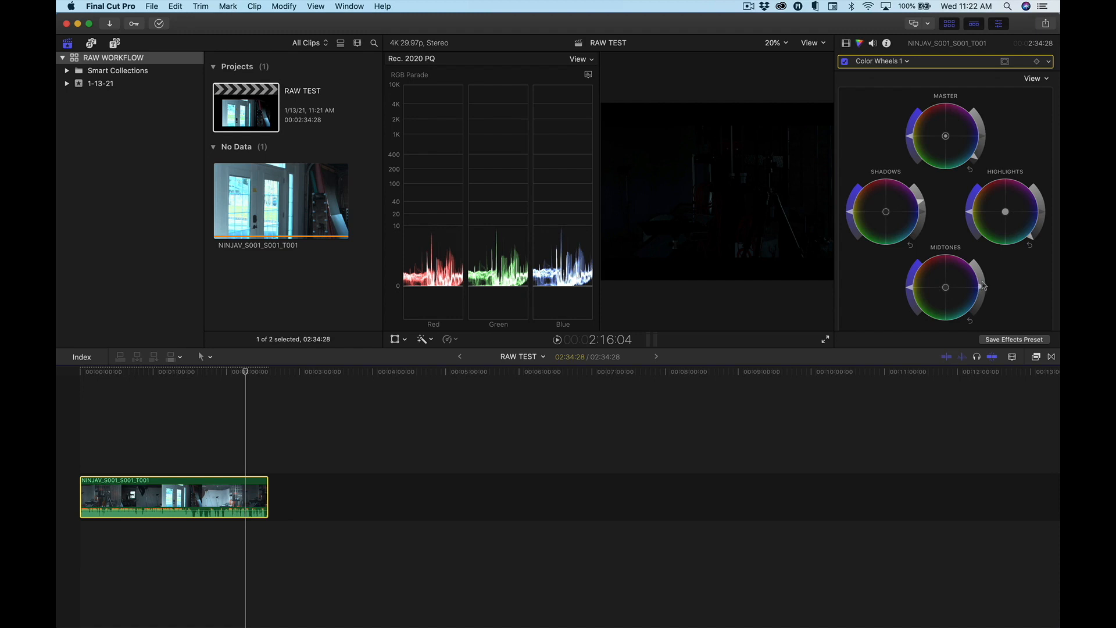
pyautogui.moveTo(1039, 233); pyautogui.dragTo(981, 141)
pyautogui.moveTo(921, 205); pyautogui.dragTo(923, 209)
pyautogui.moveTo(981, 289); pyautogui.dragTo(979, 302)
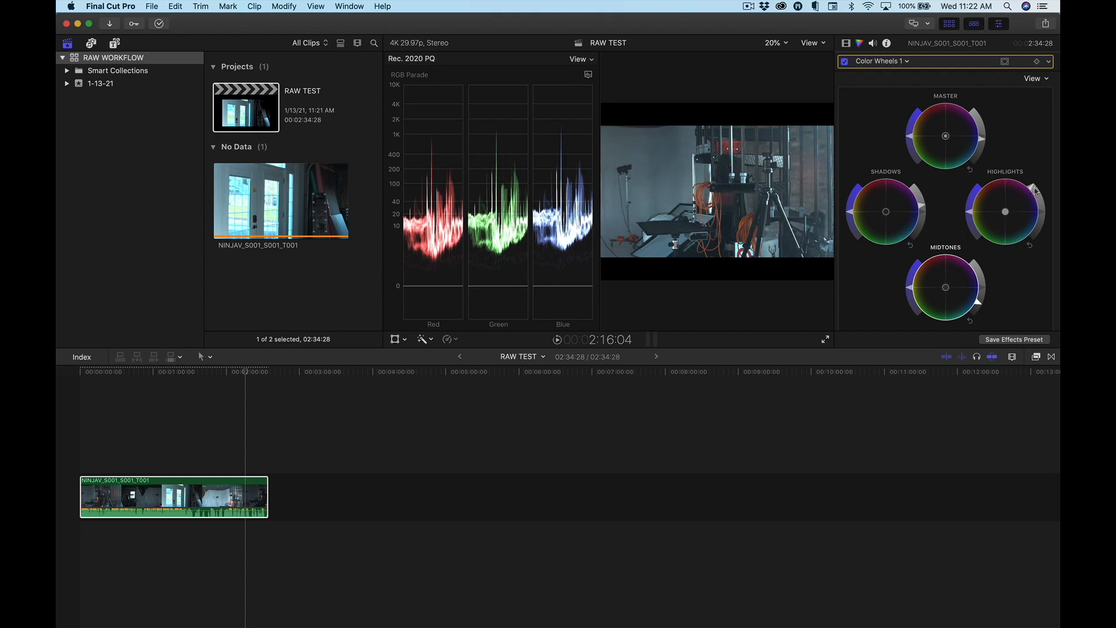
pyautogui.moveTo(1033, 189); pyautogui.dragTo(1037, 193)
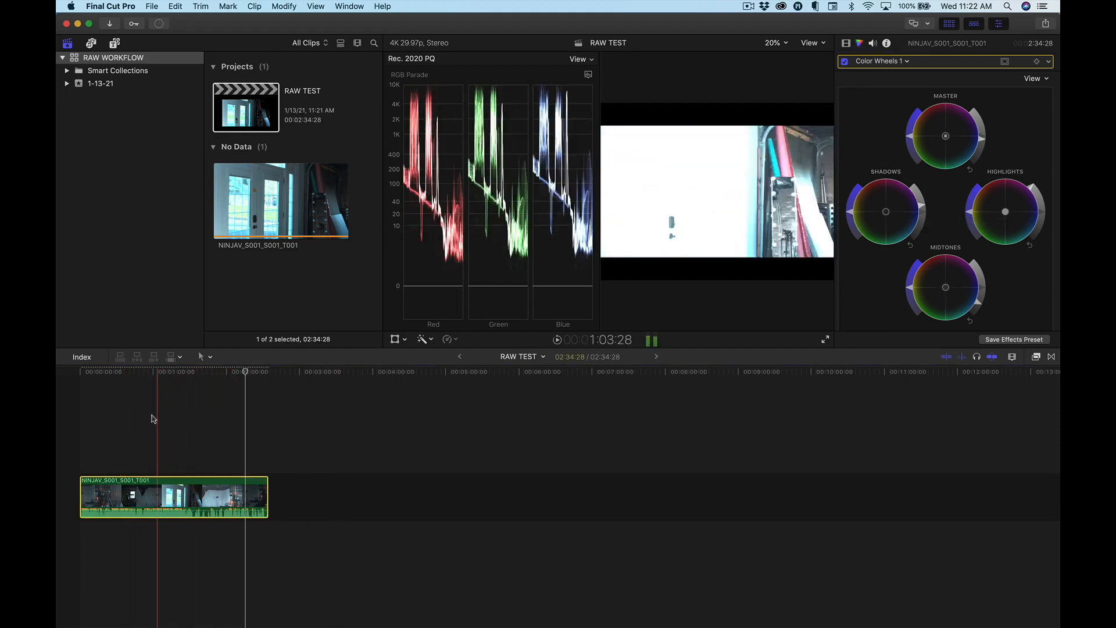
# Review the HDR grade by playing the clip from about 40:13 and stopping on the studio shot near 2:12:23.
pyautogui.click(130, 421)
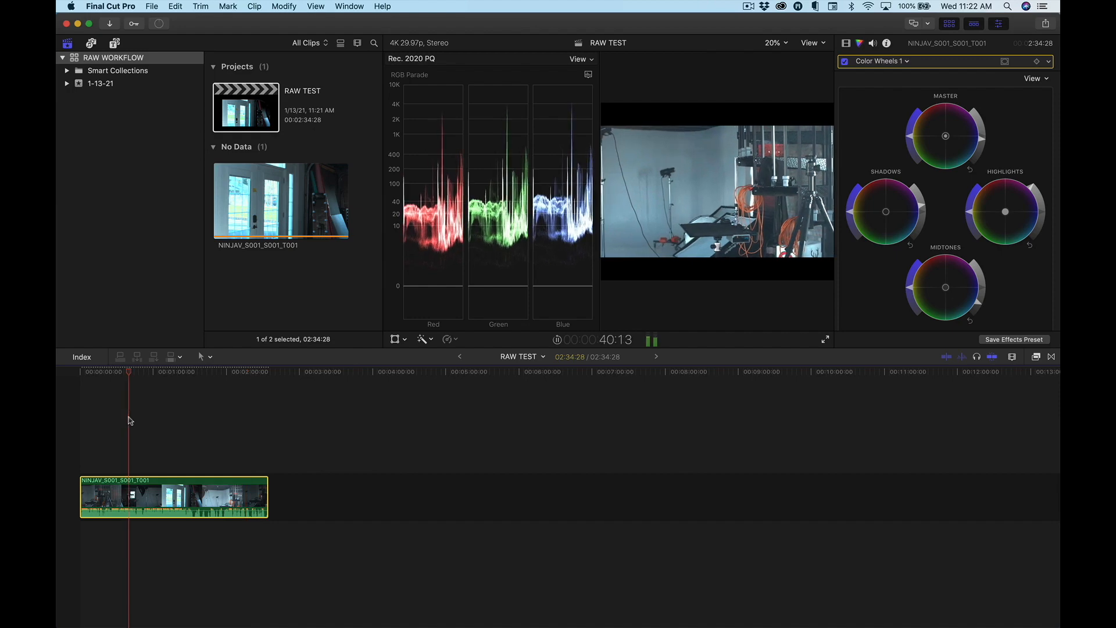
pyautogui.click(236, 436)
pyautogui.press('space')
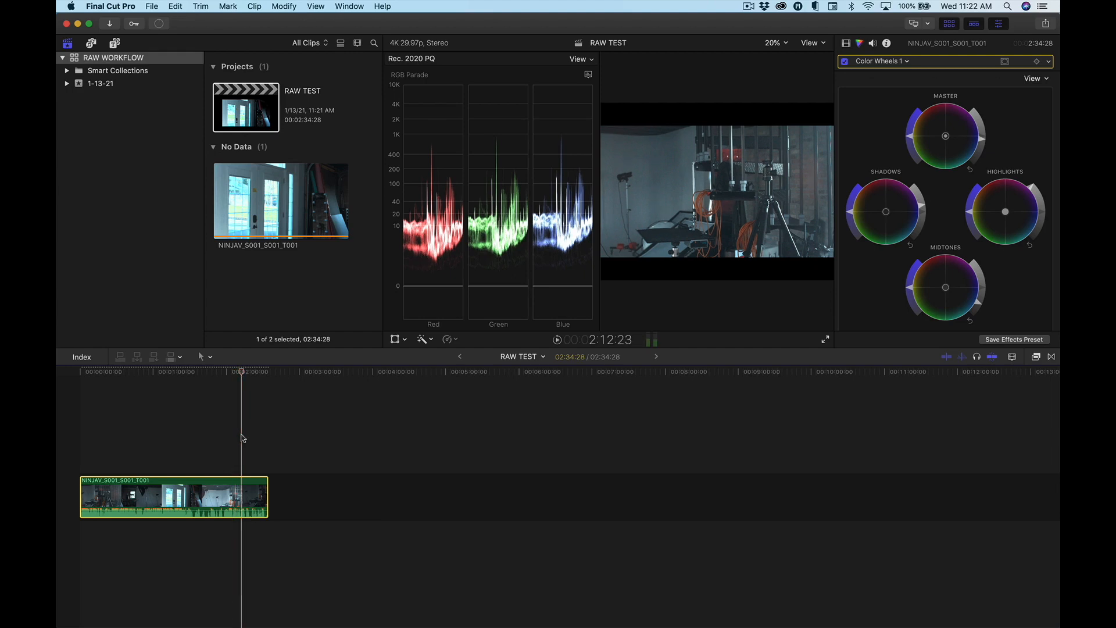